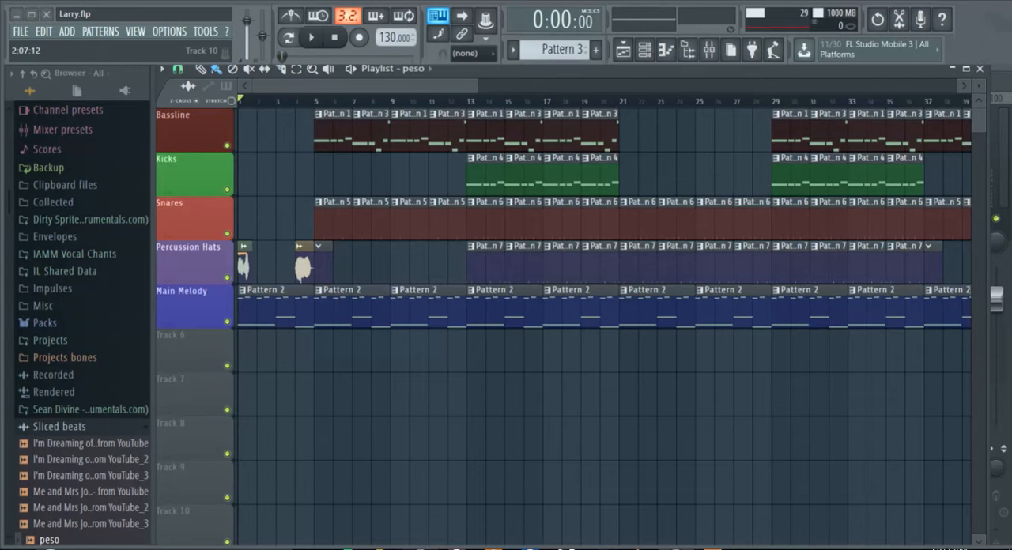
Browse to the desktop in File Explorer and view the contents of the Flutey Pebbles& Stems folder.
{"action": "key", "text": "super+e"}
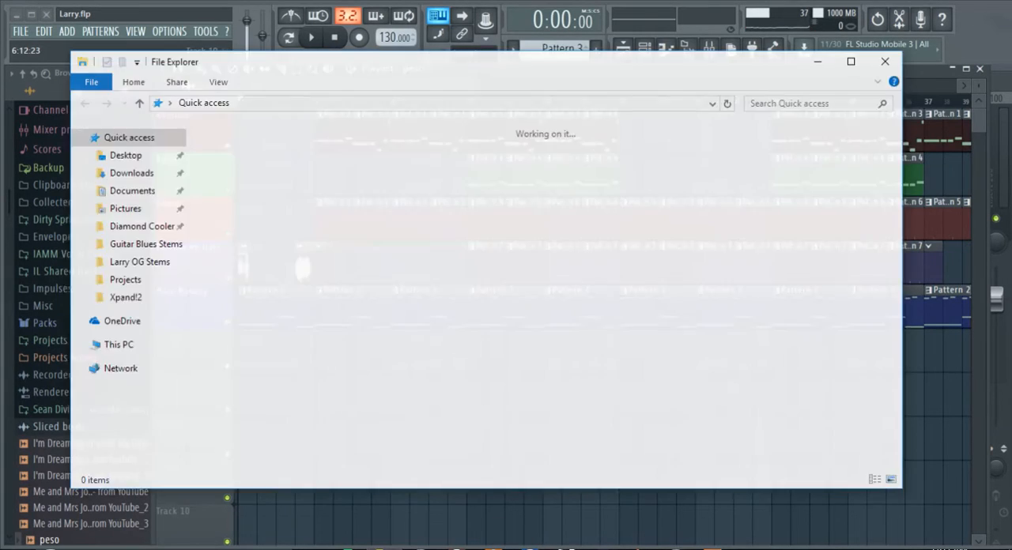
{"action": "left_click", "coordinate": [124, 154]}
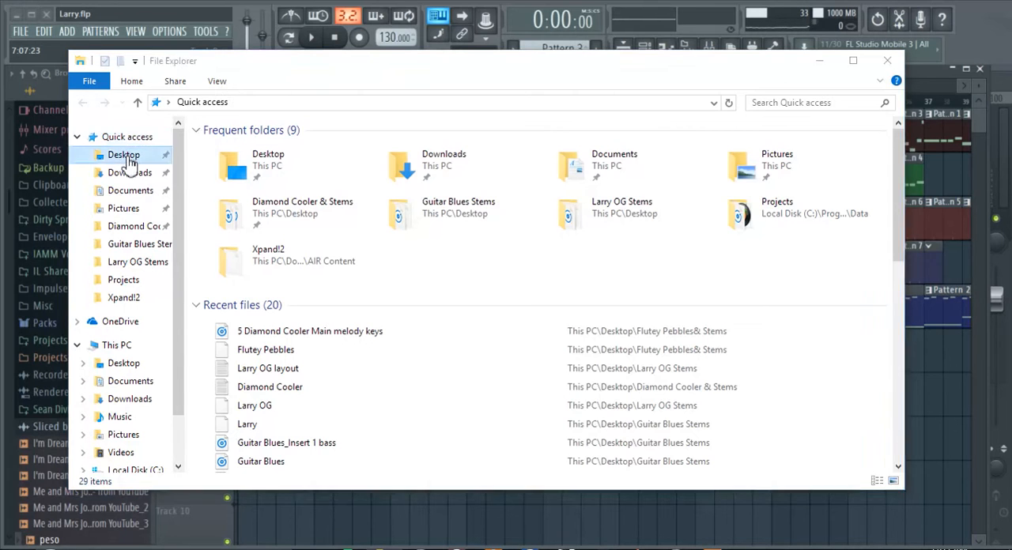
{"action": "left_click", "coordinate": [908, 85]}
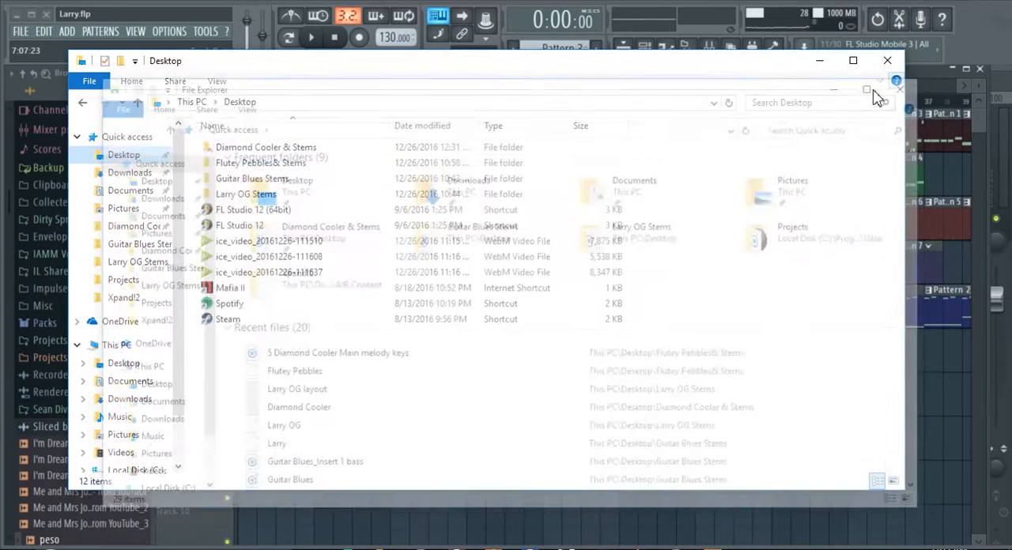
{"action": "double_click", "coordinate": [261, 163]}
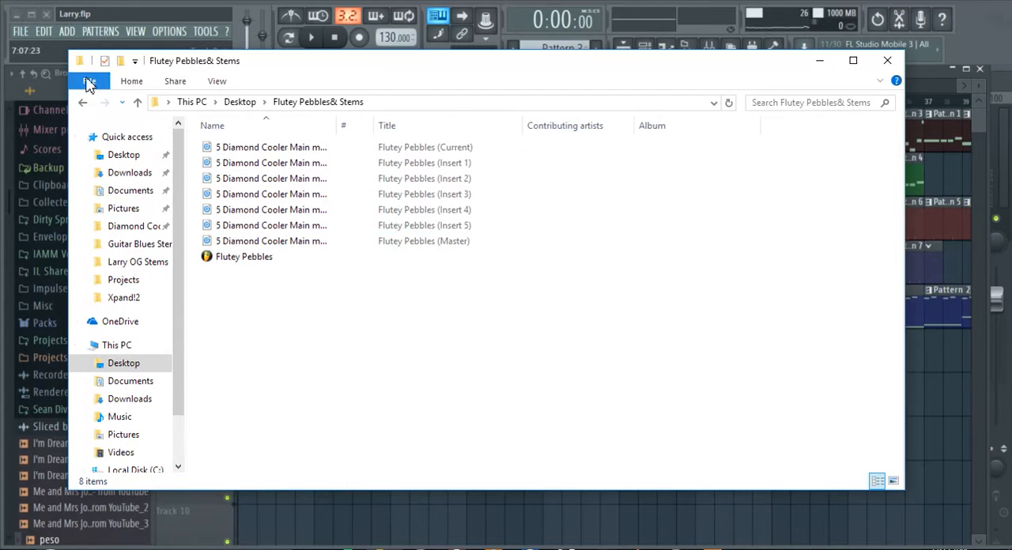
{"action": "left_click", "coordinate": [82, 102]}
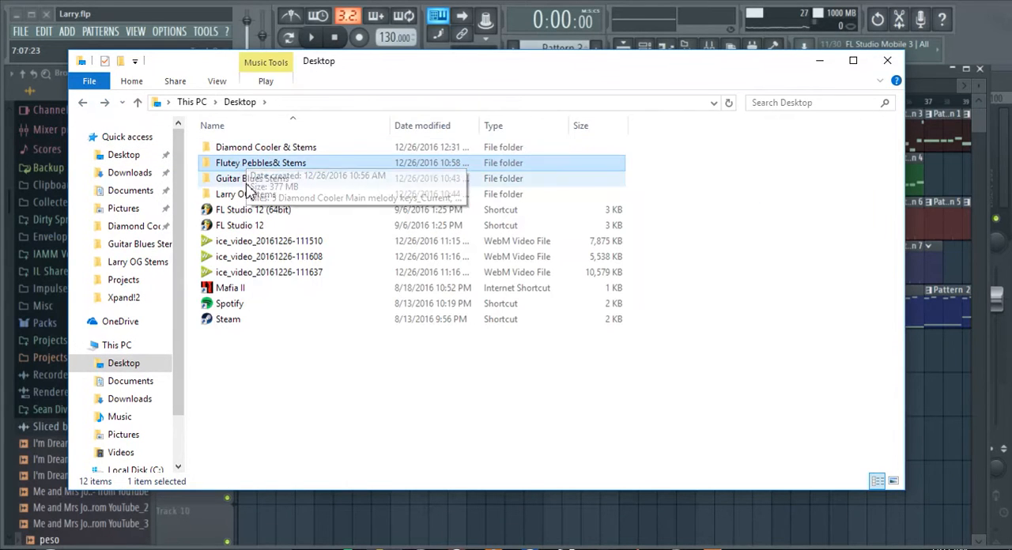
Read the Larry OG layout text file in the Larry OG Stems folder and close it along with the folder window.
{"action": "double_click", "coordinate": [245, 194]}
{"action": "double_click", "coordinate": [246, 147]}
{"action": "left_click_drag", "start_coordinate": [867, 230], "coordinate": [682, 110]}
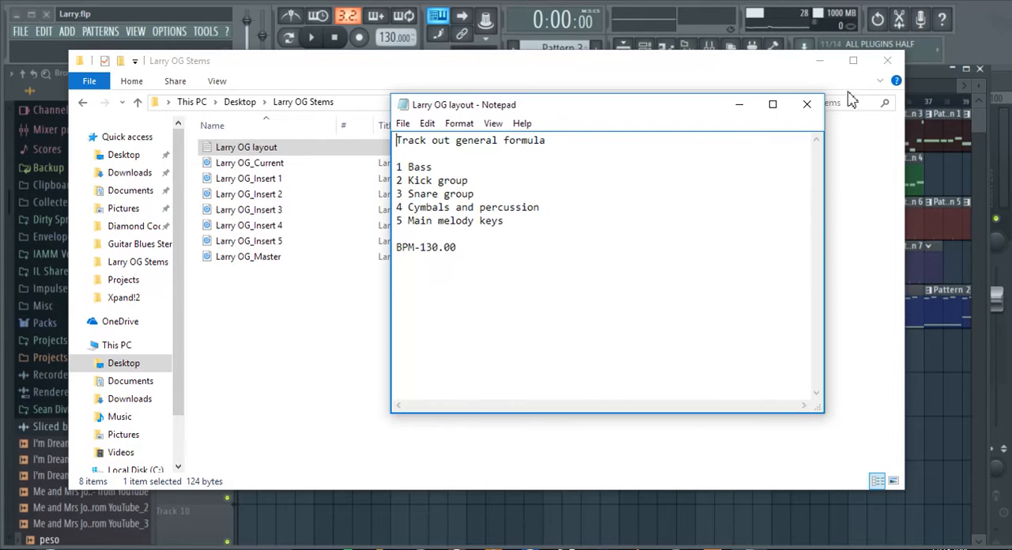
{"action": "left_click", "coordinate": [807, 104]}
{"action": "left_click", "coordinate": [886, 60]}
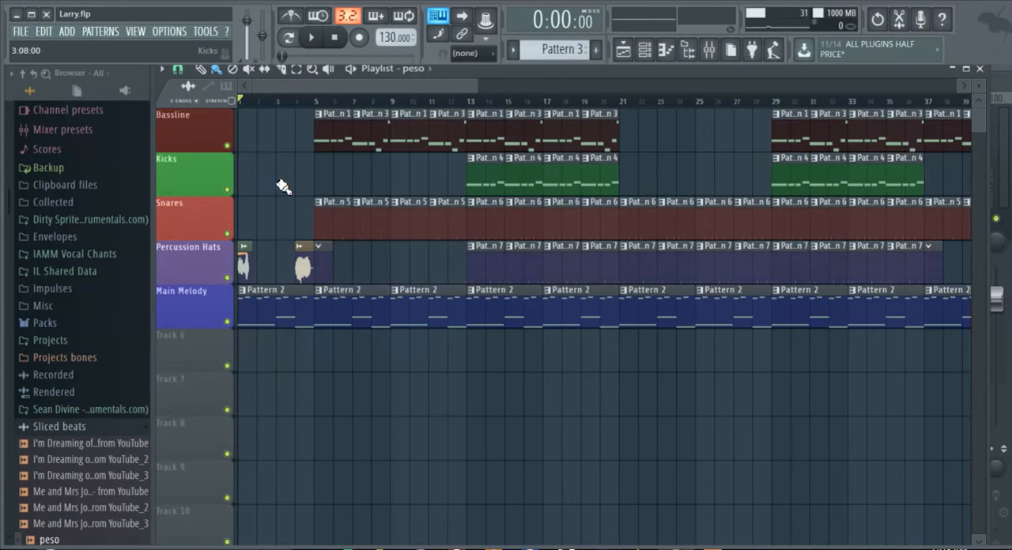
Solo the Bassline track and inspect mixer inserts 1 to 5 and the Master track.
{"action": "right_click", "coordinate": [228, 147]}
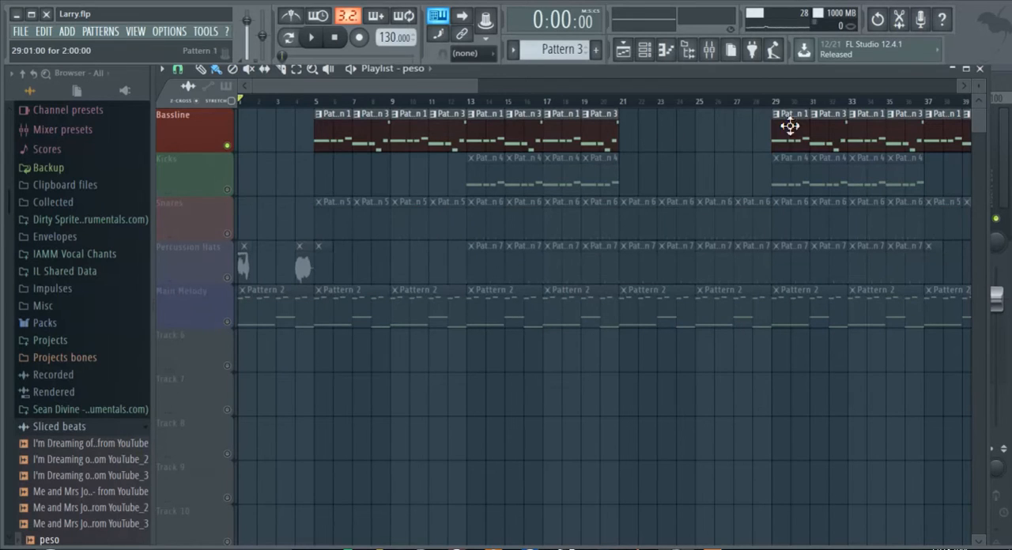
{"action": "left_click", "coordinate": [709, 50]}
{"action": "left_click", "coordinate": [563, 166]}
{"action": "left_click", "coordinate": [591, 160]}
{"action": "left_click", "coordinate": [625, 159]}
{"action": "left_click", "coordinate": [653, 157]}
{"action": "left_click", "coordinate": [682, 157]}
{"action": "left_click", "coordinate": [713, 162]}
{"action": "left_click", "coordinate": [693, 168]}
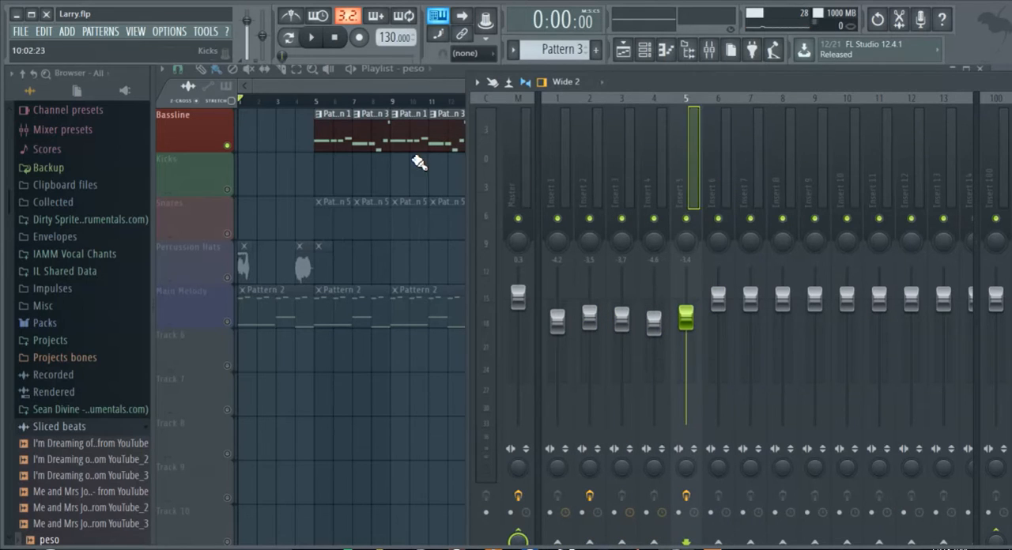
{"action": "left_click", "coordinate": [555, 173]}
{"action": "left_click", "coordinate": [520, 173]}
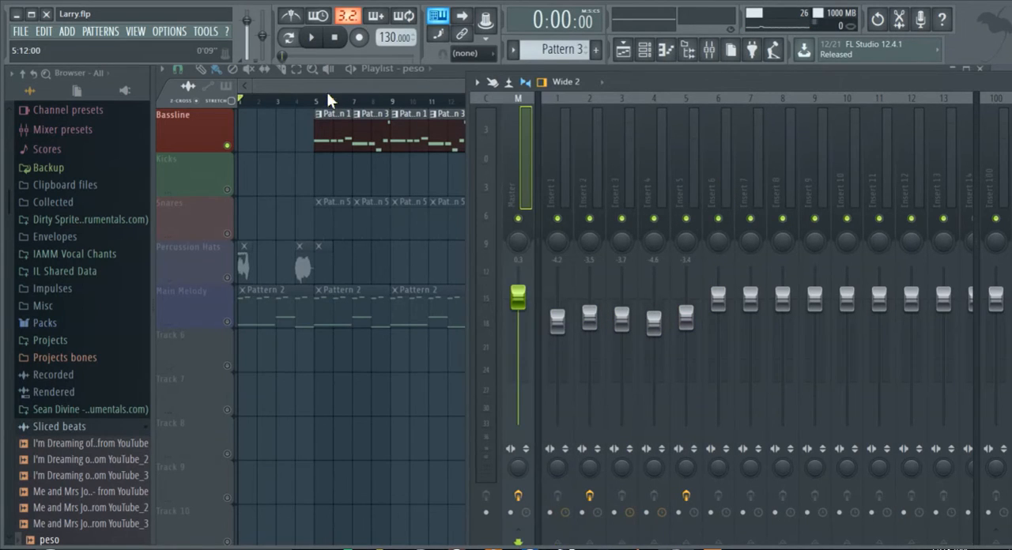
Unmute the Kicks, Snares, Percussion Hats and Main Melody tracks in the playlist.
{"action": "left_click", "coordinate": [323, 90]}
{"action": "scroll", "coordinate": [328, 103], "scroll_direction": "up", "scroll_amount": 3}
{"action": "scroll", "coordinate": [328, 104], "scroll_direction": "down", "scroll_amount": 2}
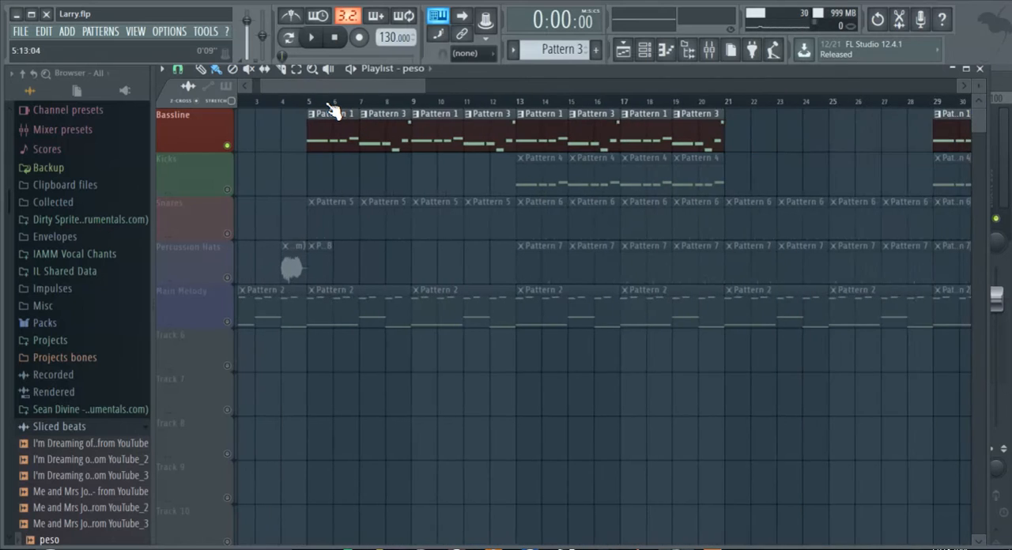
{"action": "scroll", "coordinate": [332, 110], "scroll_direction": "down", "scroll_amount": 2}
{"action": "scroll", "coordinate": [325, 99], "scroll_direction": "down", "scroll_amount": 1}
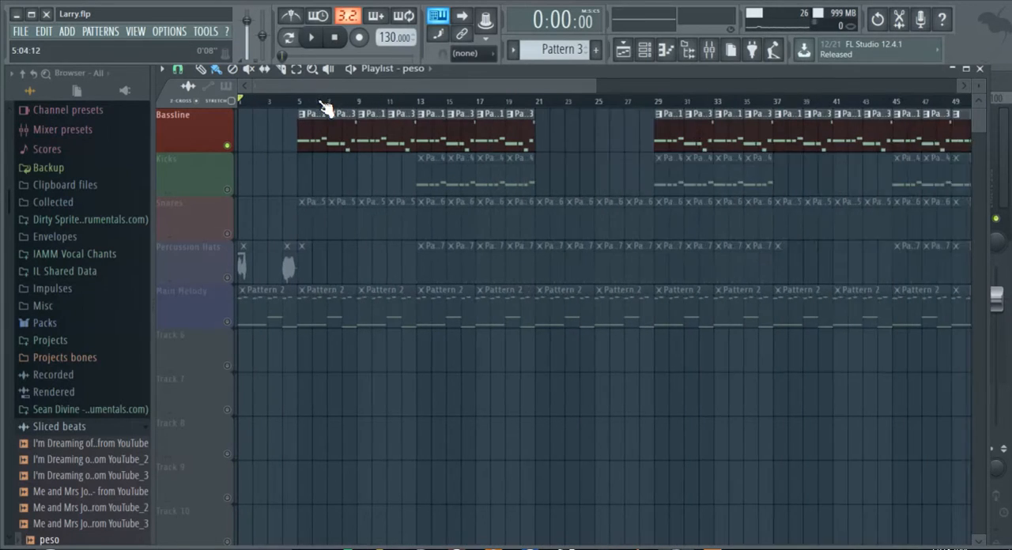
{"action": "scroll", "coordinate": [325, 106], "scroll_direction": "down", "scroll_amount": 1}
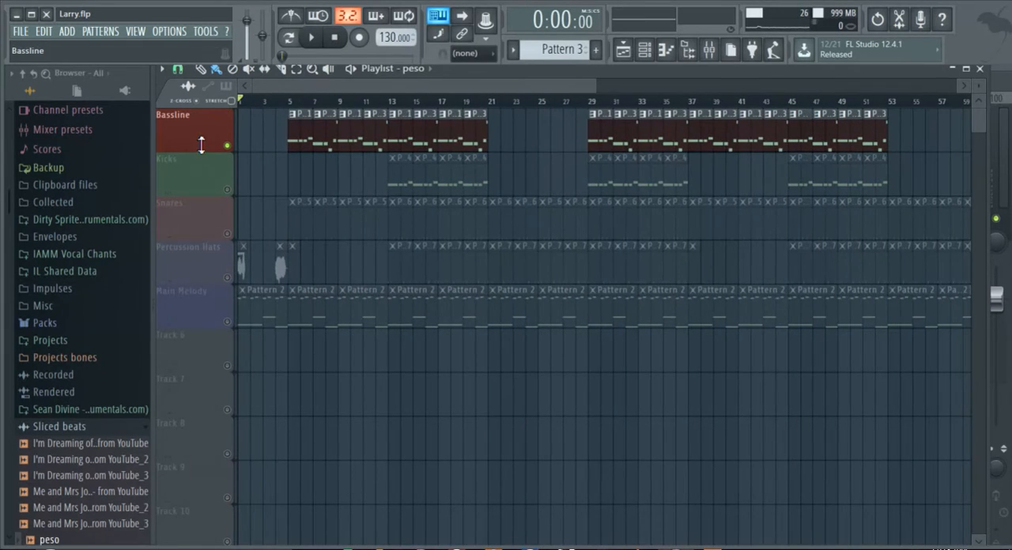
{"action": "left_click", "coordinate": [228, 191]}
{"action": "left_click", "coordinate": [228, 234]}
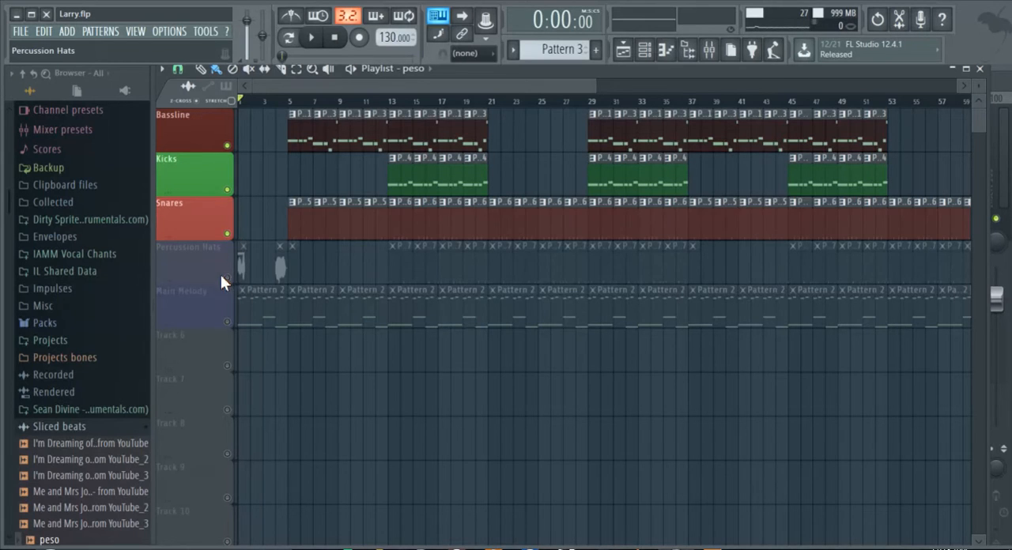
{"action": "left_click", "coordinate": [227, 279]}
{"action": "left_click", "coordinate": [227, 321]}
Play the full arrangement from the beginning for a few bars and pause it.
{"action": "left_click", "coordinate": [312, 47]}
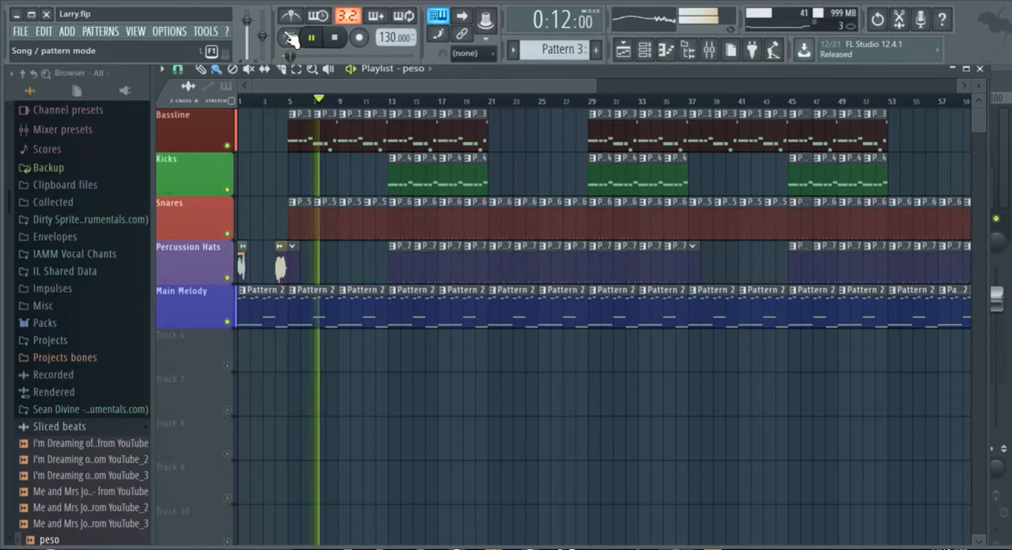
{"action": "left_click", "coordinate": [315, 39]}
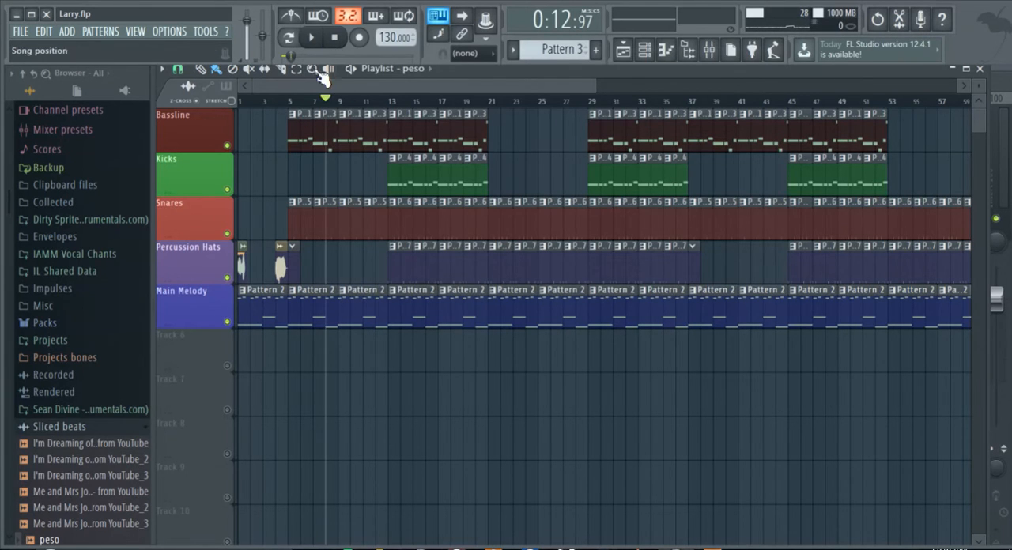
Start exporting the project as a Wave file.
{"action": "left_click", "coordinate": [16, 35]}
{"action": "left_click", "coordinate": [16, 35]}
{"action": "left_click", "coordinate": [18, 33]}
{"action": "mouse_move", "coordinate": [78, 149]}
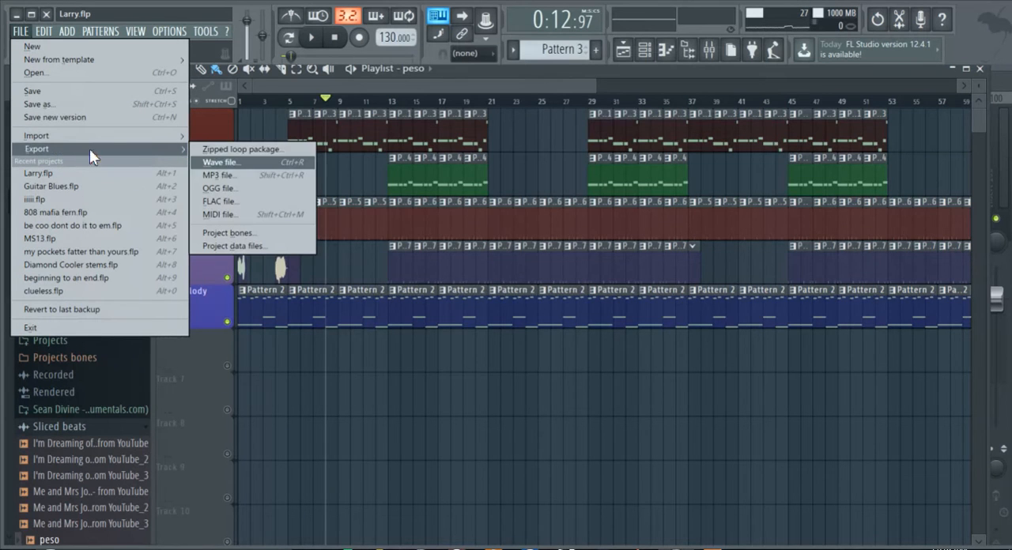
{"action": "left_click", "coordinate": [227, 163]}
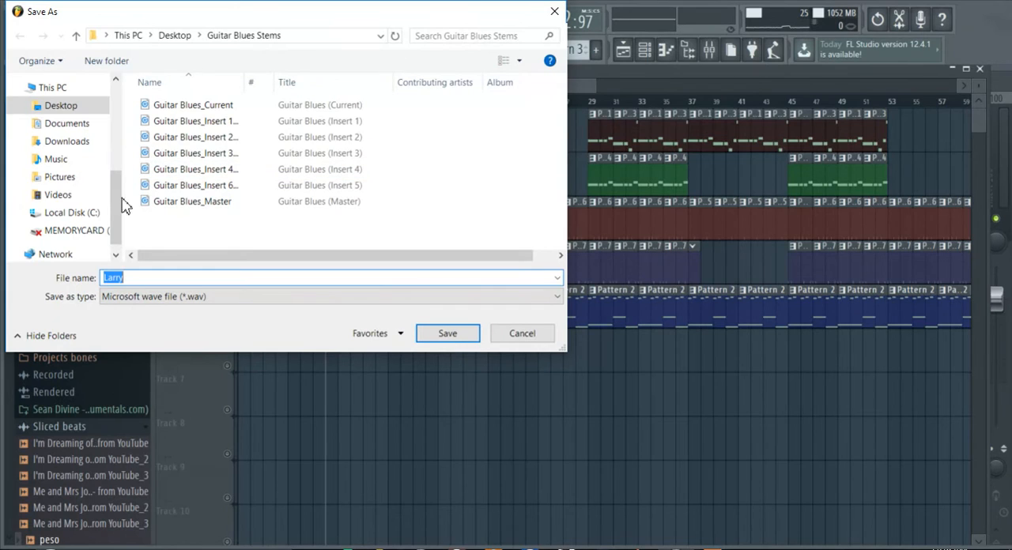
Create a folder named "new hit single" on the desktop and save the wave export there as Larry.
{"action": "left_click", "coordinate": [77, 109]}
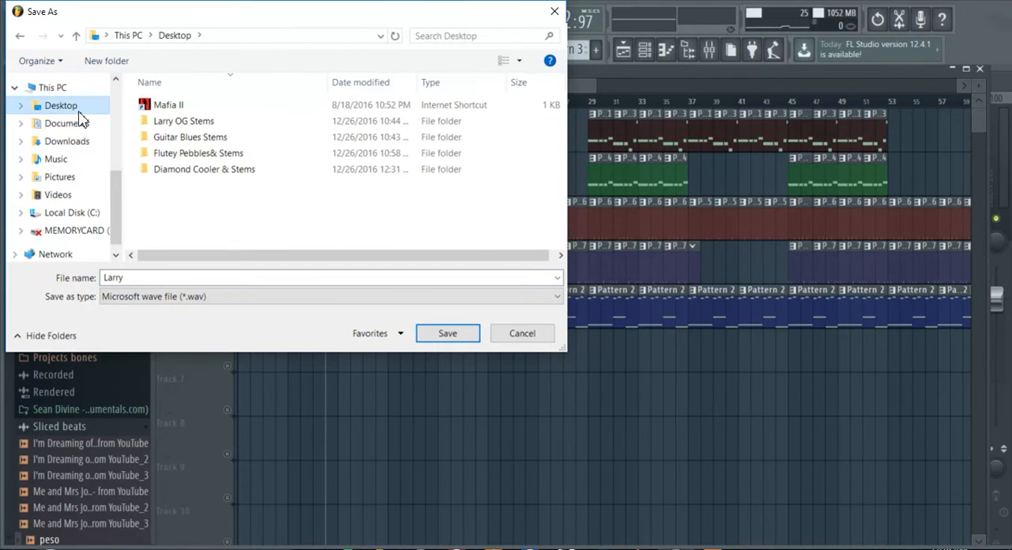
{"action": "right_click", "coordinate": [164, 199]}
{"action": "mouse_move", "coordinate": [235, 361]}
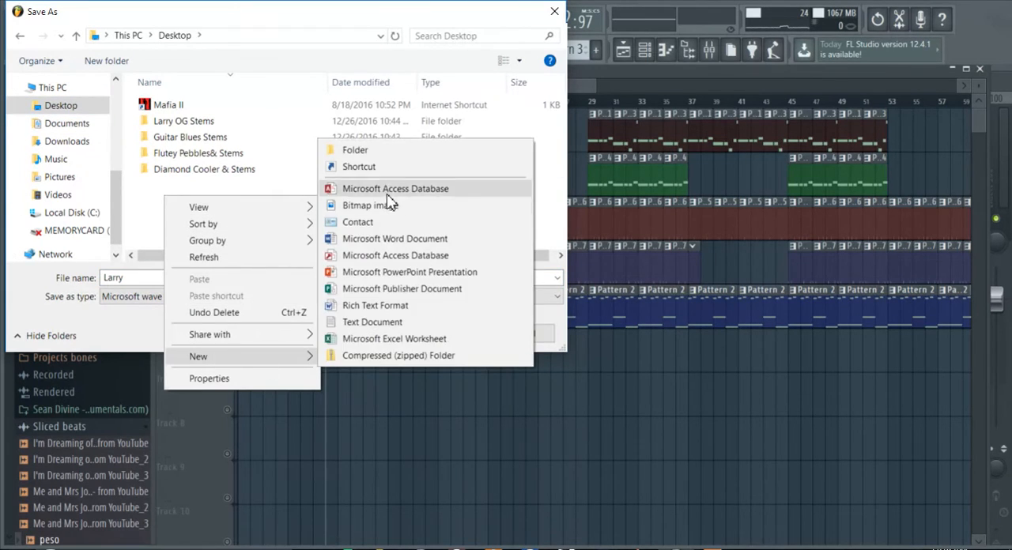
{"action": "left_click", "coordinate": [382, 154]}
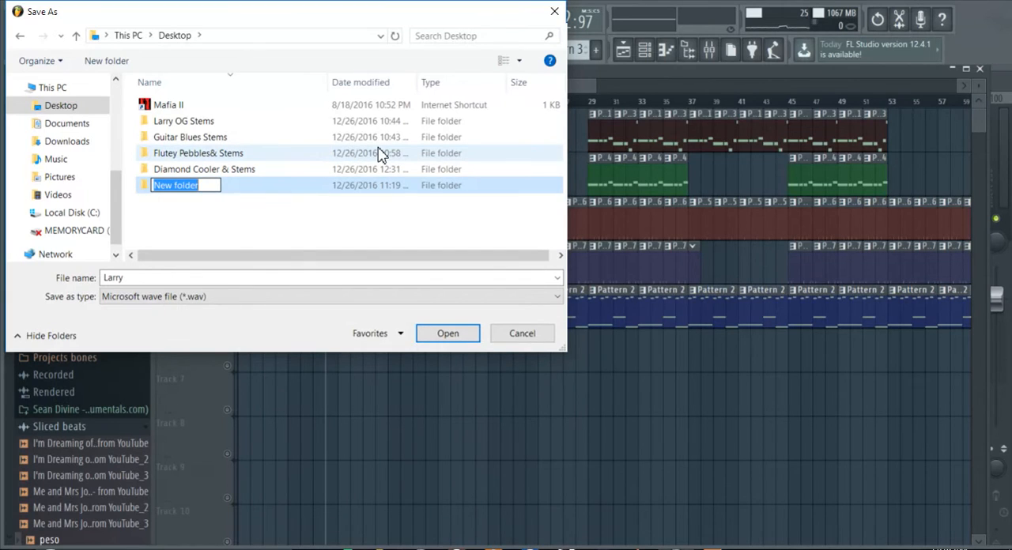
{"action": "type", "text": "new hit single"}
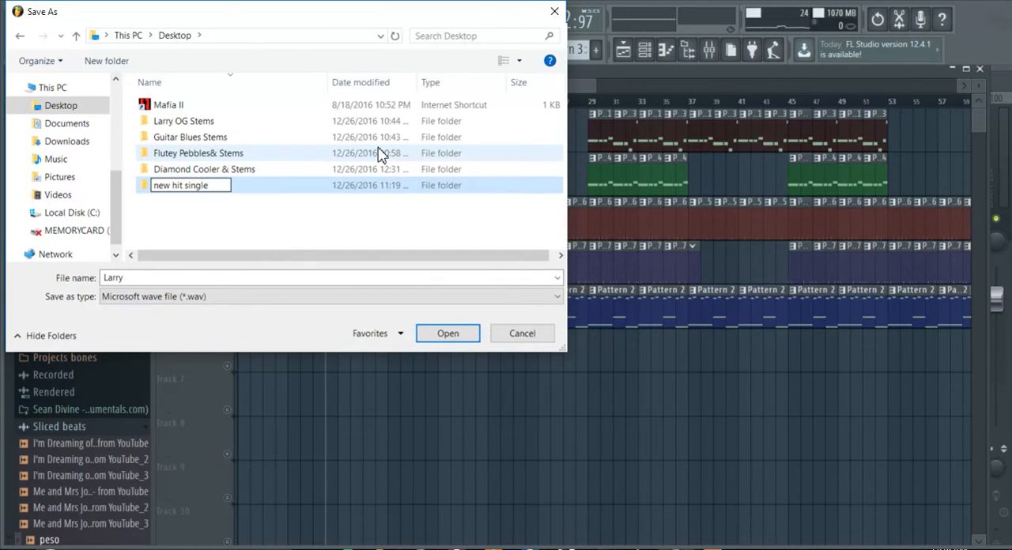
{"action": "left_click", "coordinate": [238, 190]}
{"action": "double_click", "coordinate": [251, 189]}
{"action": "left_click", "coordinate": [449, 338]}
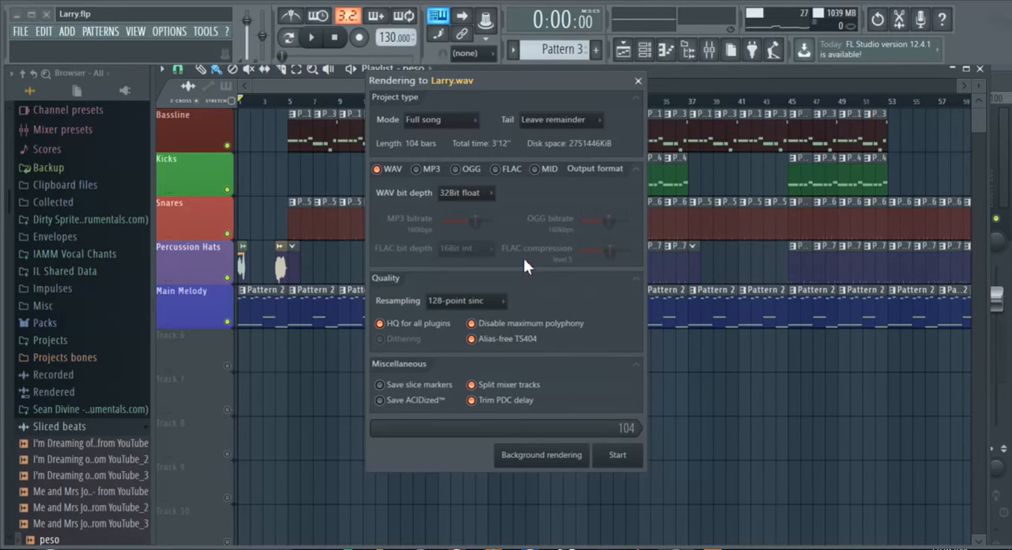
Render the full song as 32Bit float WAV with Split mixer tracks enabled.
{"action": "left_click", "coordinate": [479, 386]}
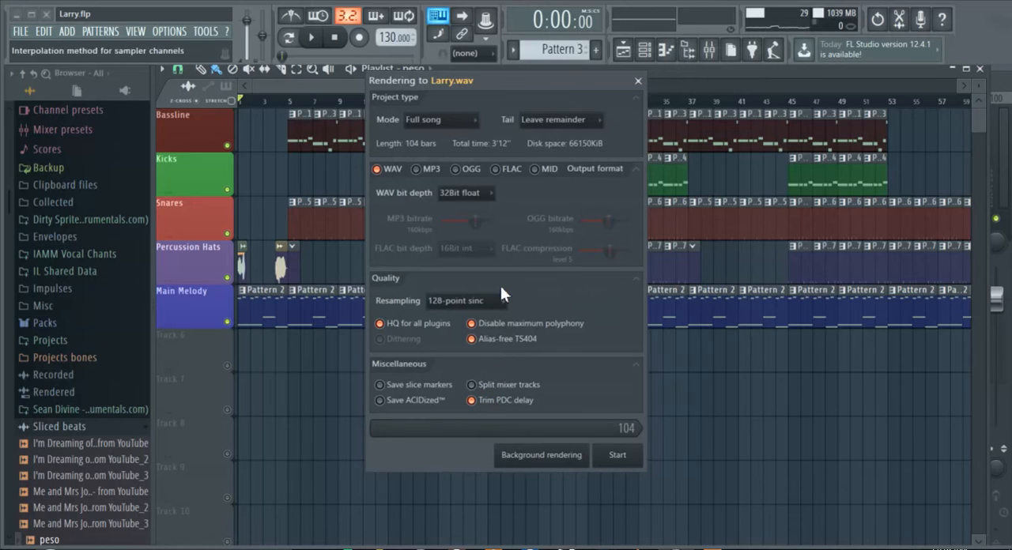
{"action": "left_click", "coordinate": [465, 193]}
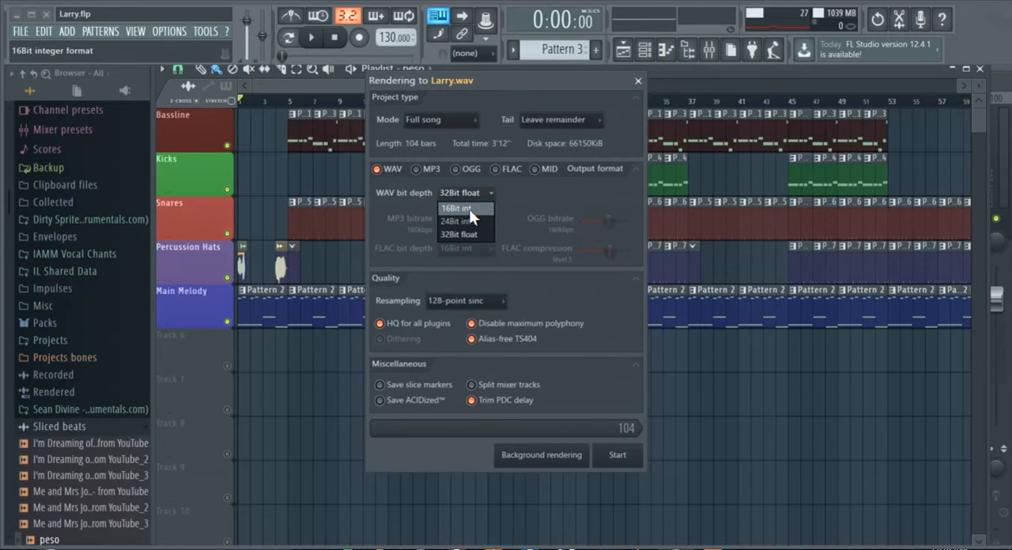
{"action": "left_click", "coordinate": [468, 233]}
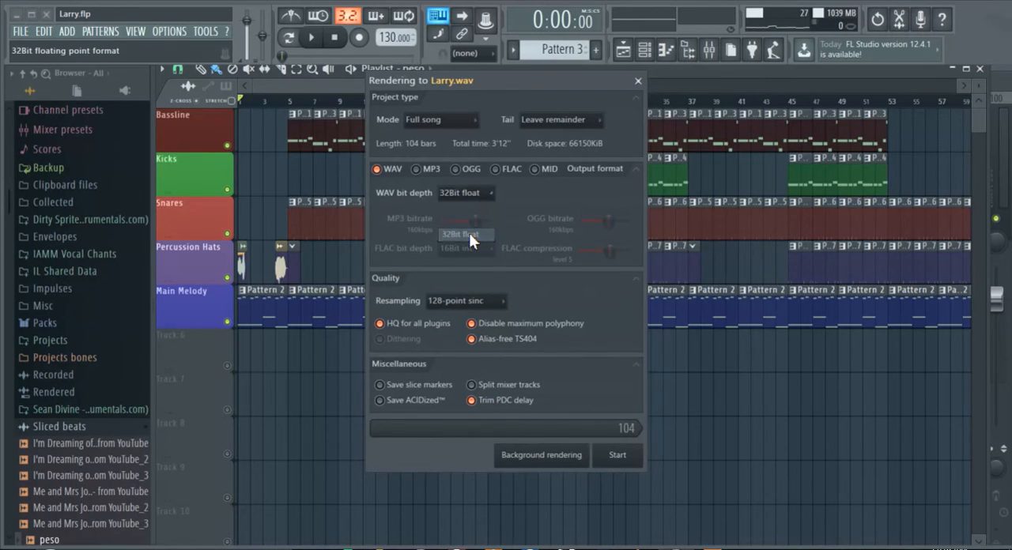
{"action": "left_click", "coordinate": [472, 386]}
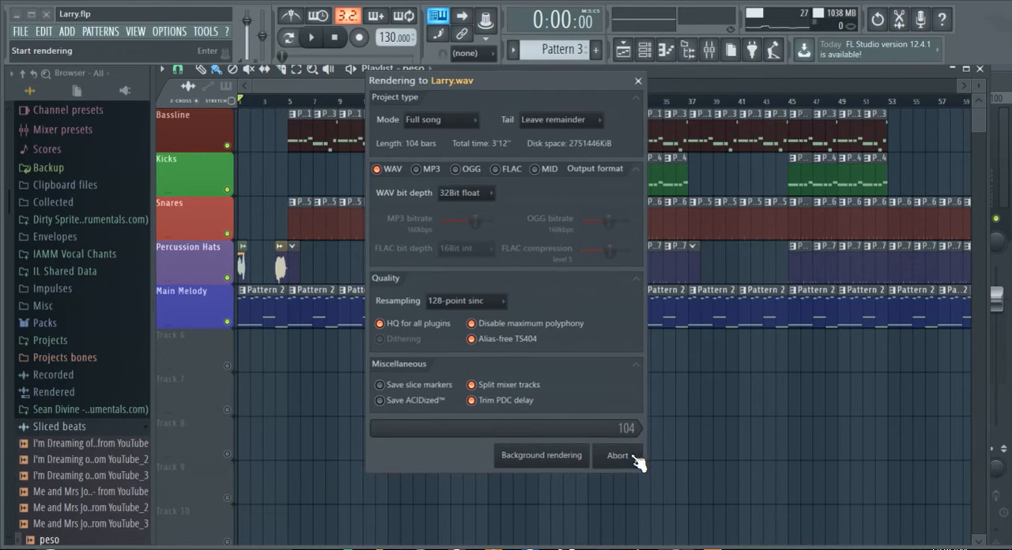
{"action": "left_click", "coordinate": [632, 457]}
Open the "new hit single" folder from the desktop and reposition its window.
{"action": "left_click_drag", "start_coordinate": [478, 89], "coordinate": [464, 11]}
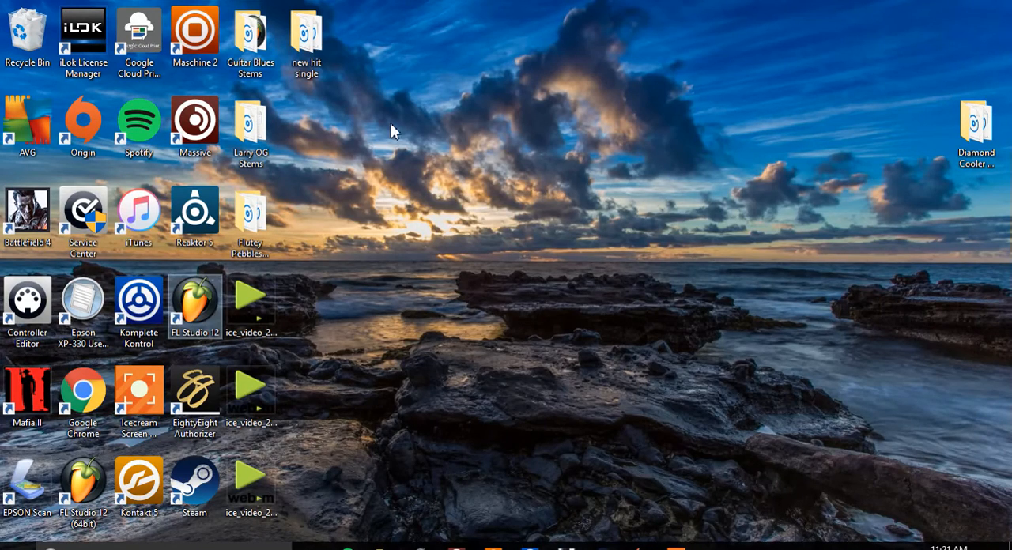
{"action": "double_click", "coordinate": [307, 44]}
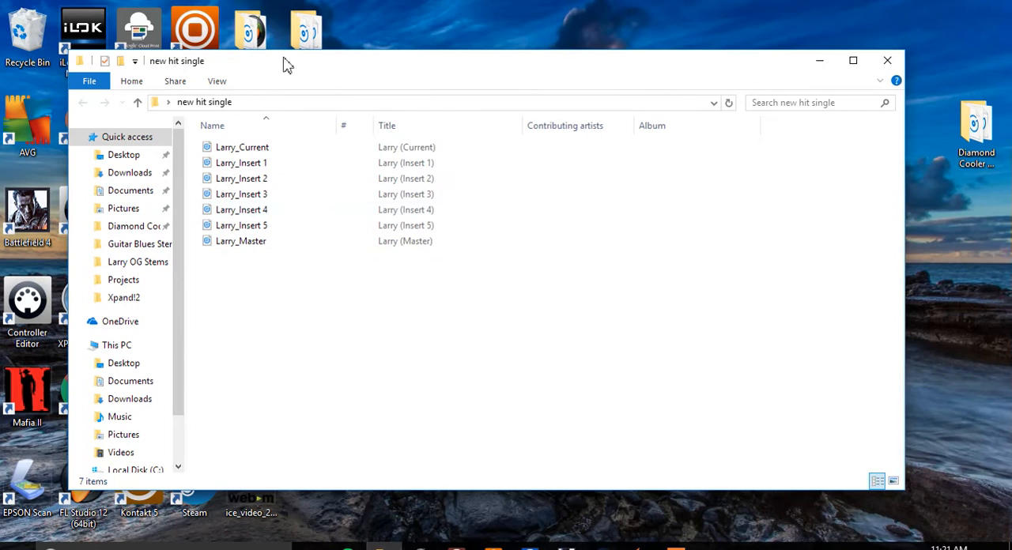
{"action": "left_click_drag", "start_coordinate": [285, 67], "coordinate": [428, 59]}
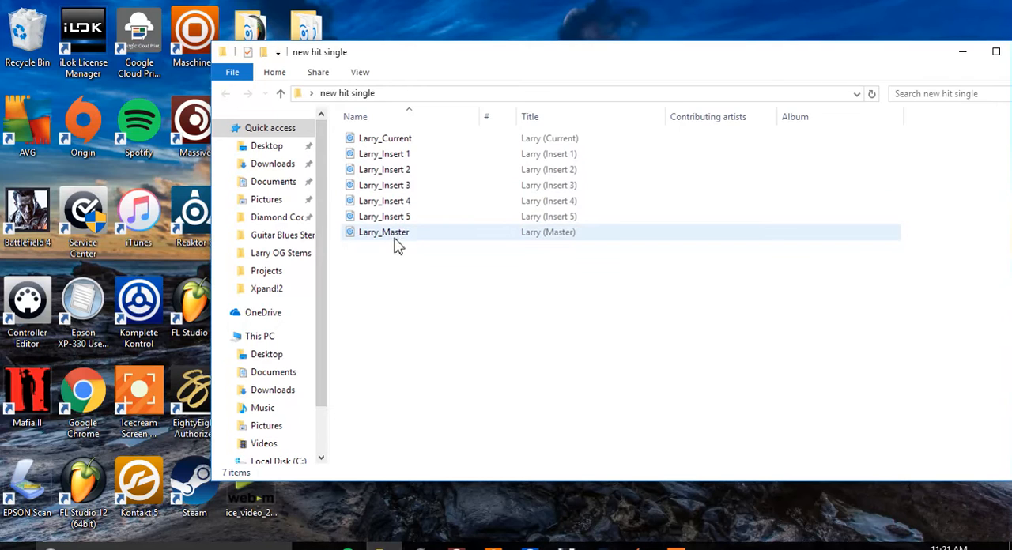
Rename the Larry_Insert 1 file as "Larry_Insert 1 Bass".
{"action": "right_click", "coordinate": [391, 154]}
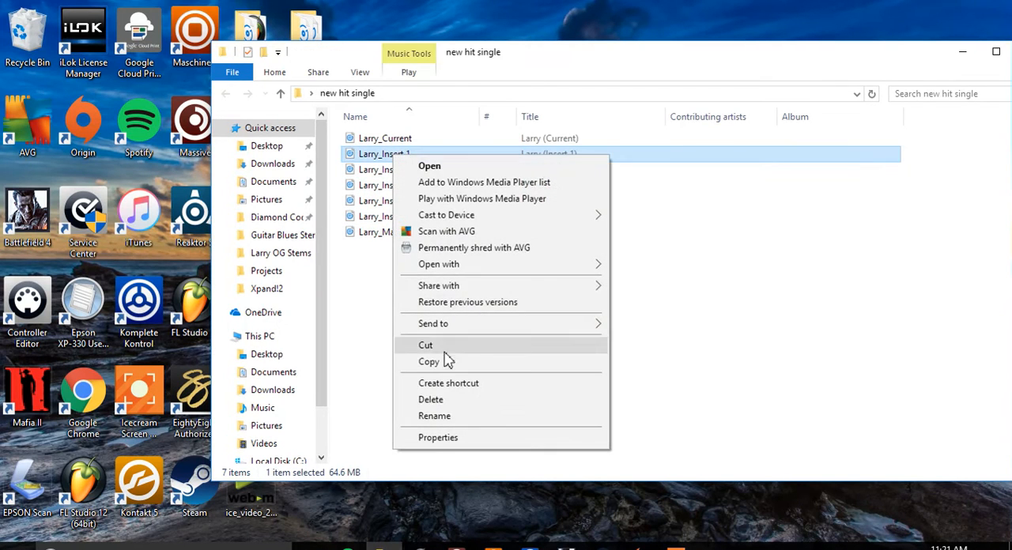
{"action": "left_click", "coordinate": [435, 415]}
{"action": "key", "text": "Right"}
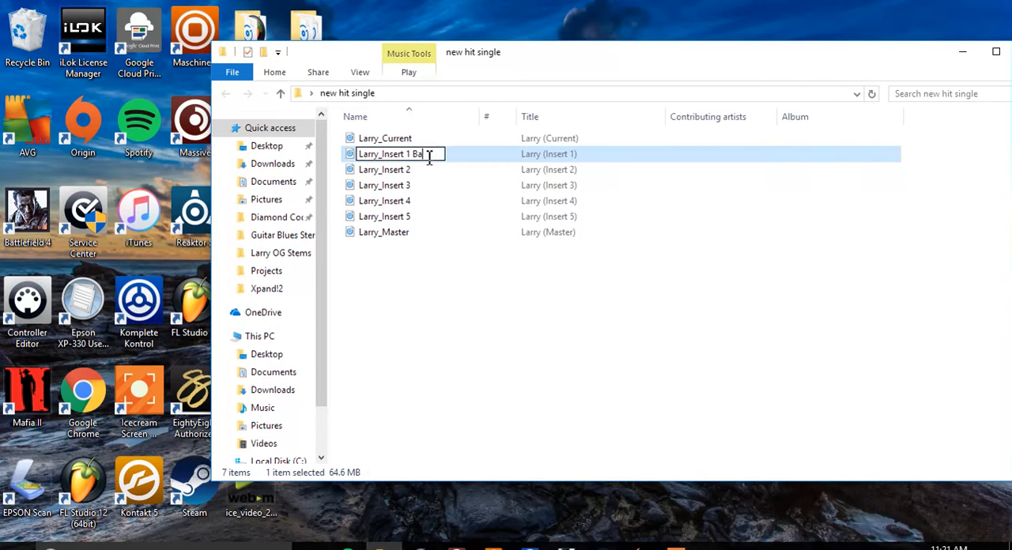
{"action": "type", "text": "Bass"}
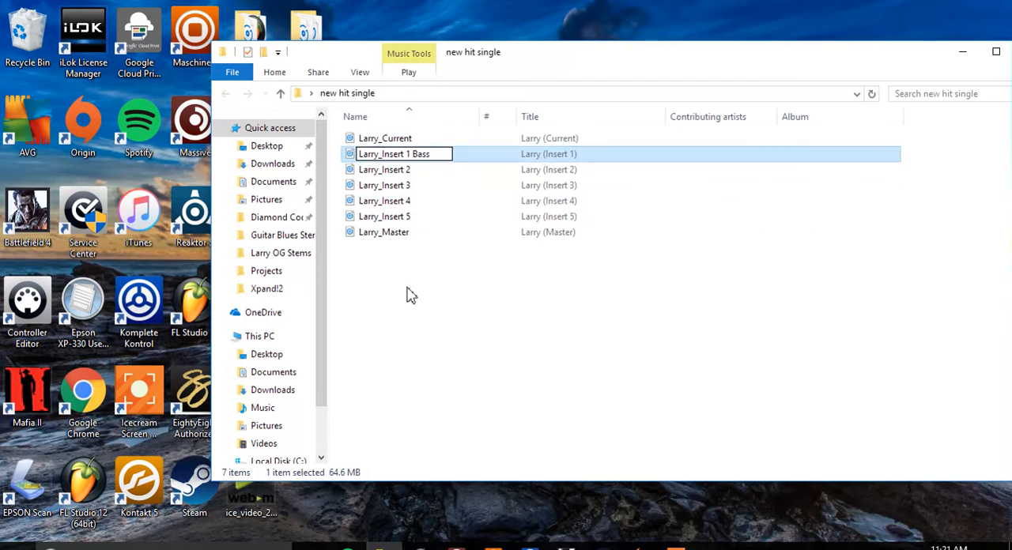
Rename the Larry_Insert 2 file as "Larry_Insert 2 Kick".
{"action": "left_click", "coordinate": [450, 170]}
{"action": "right_click", "coordinate": [450, 172]}
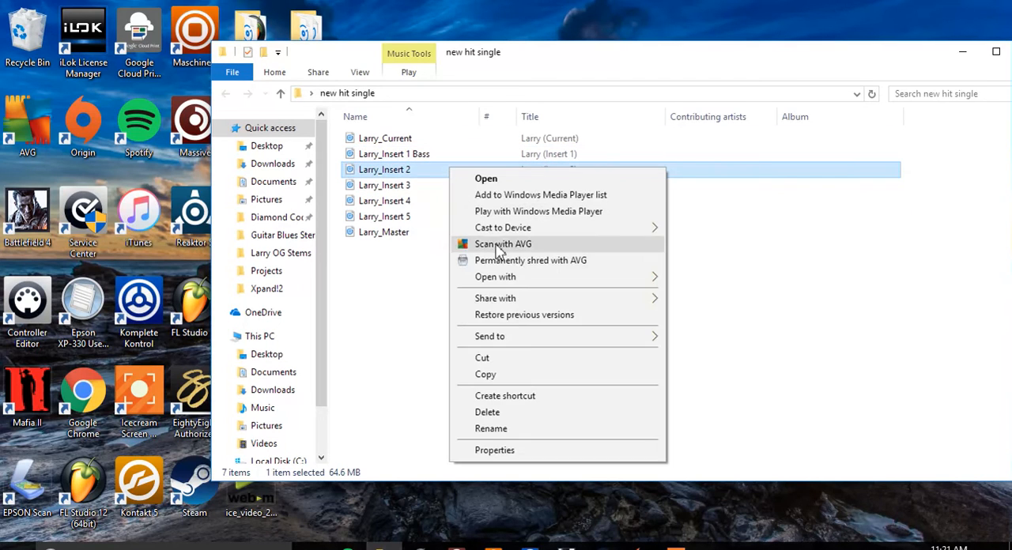
{"action": "left_click", "coordinate": [491, 427]}
{"action": "left_click", "coordinate": [424, 169]}
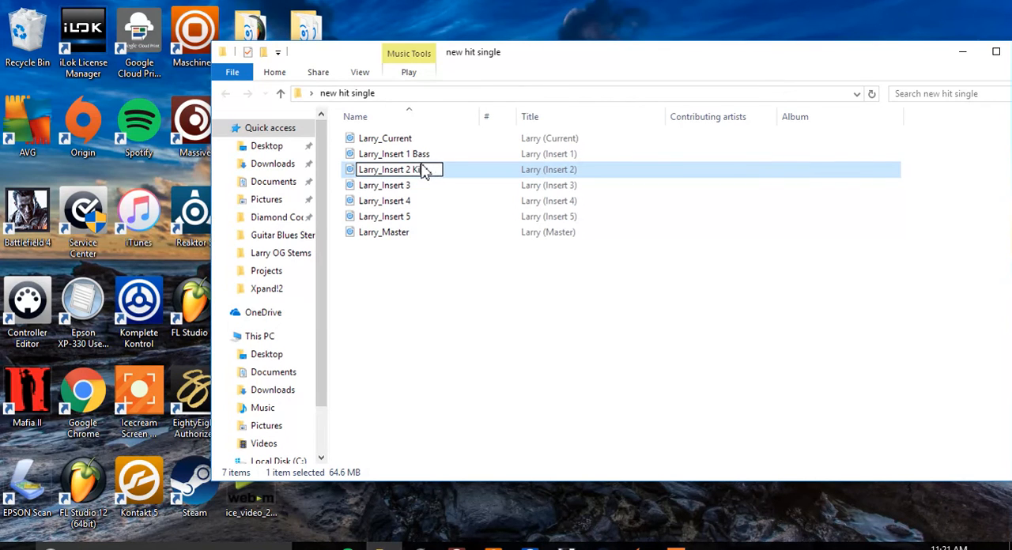
{"action": "type", "text": "Kick"}
{"action": "left_click", "coordinate": [419, 187]}
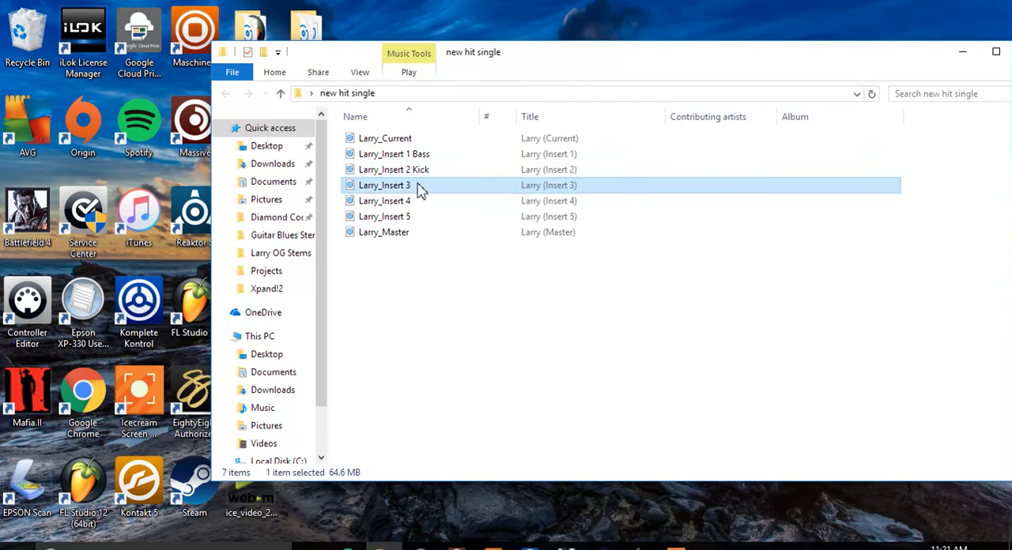
{"action": "right_click", "coordinate": [417, 184]}
{"action": "left_click", "coordinate": [459, 444]}
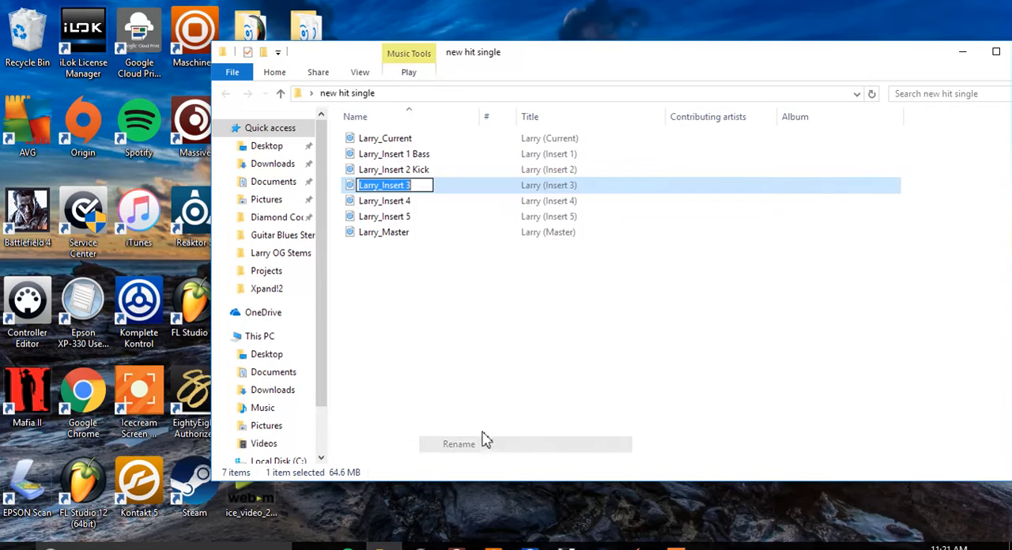
{"action": "left_click", "coordinate": [426, 184]}
{"action": "left_click", "coordinate": [425, 201]}
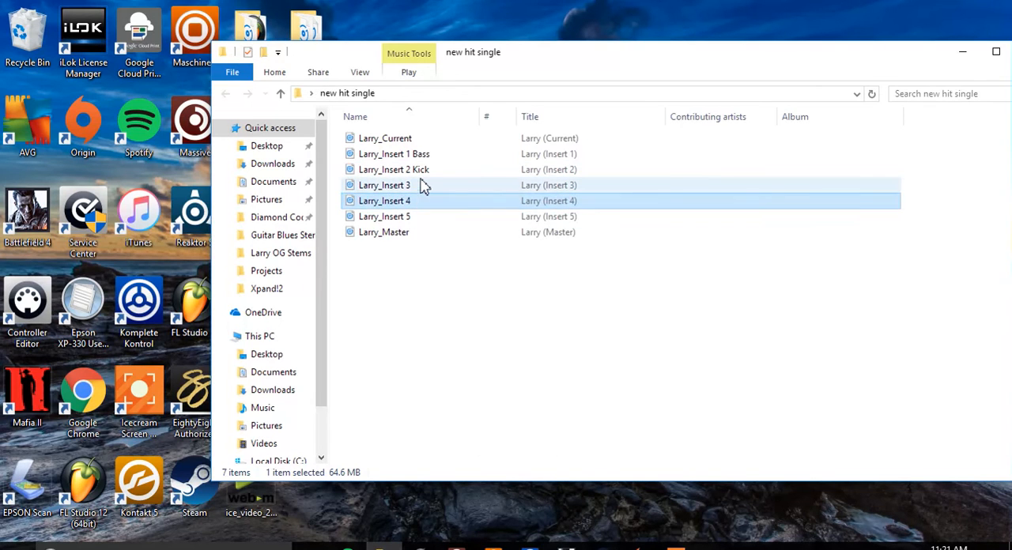
{"action": "right_click", "coordinate": [421, 185]}
{"action": "left_click", "coordinate": [395, 185]}
{"action": "right_click", "coordinate": [395, 185]}
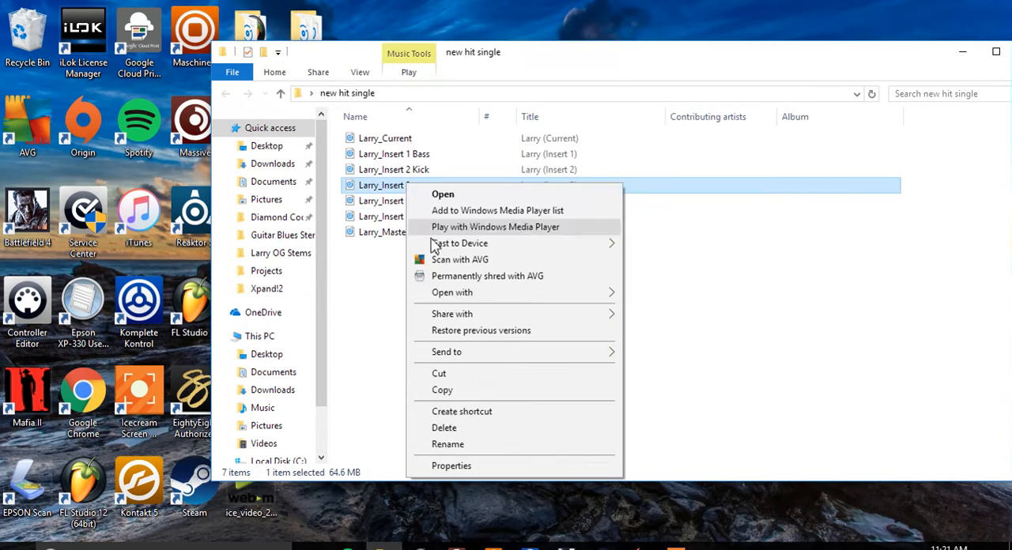
{"action": "left_click", "coordinate": [447, 444]}
{"action": "left_click", "coordinate": [418, 196]}
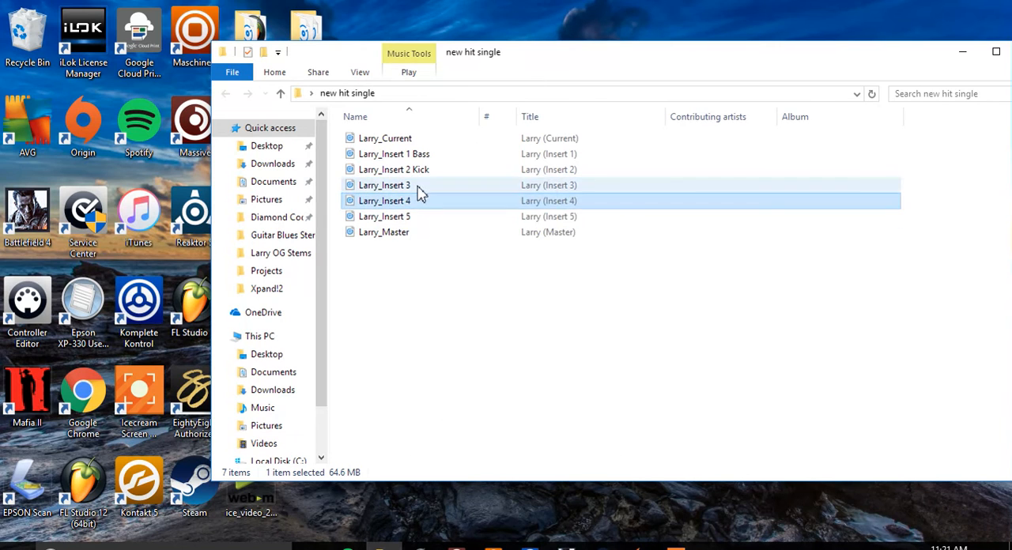
{"action": "right_click", "coordinate": [418, 185]}
{"action": "left_click", "coordinate": [400, 214]}
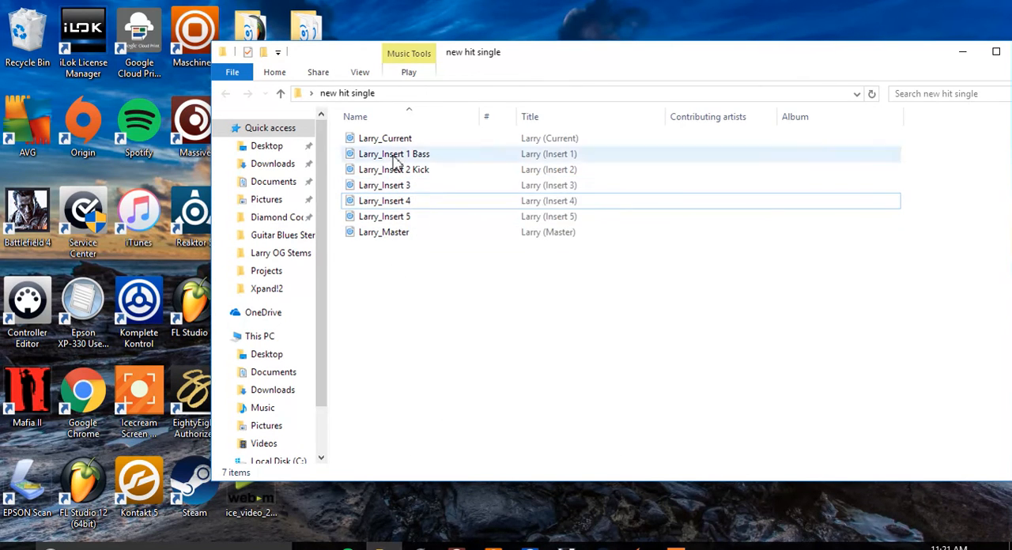
Switch to FL Studio and close the MIDI settings and channel rack windows, leaving the empty playlist open.
{"action": "left_click", "coordinate": [420, 547]}
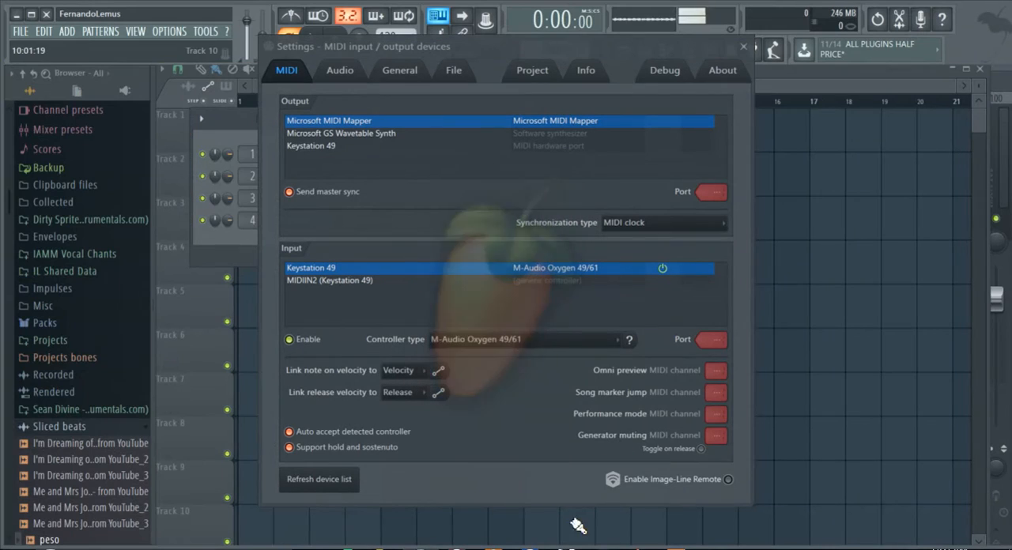
{"action": "left_click", "coordinate": [743, 47]}
{"action": "left_click", "coordinate": [608, 80]}
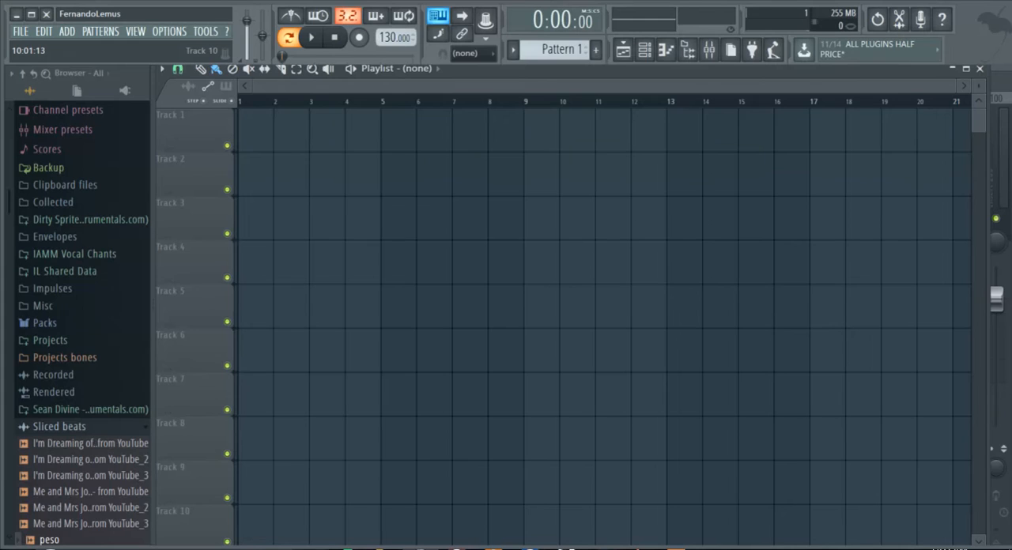
Place the "new hit single" folder window beside the playlist, select the five Larry_Insert files and dismiss the battery notice.
{"action": "left_click", "coordinate": [384, 547]}
{"action": "left_click_drag", "start_coordinate": [544, 53], "coordinate": [881, 70]}
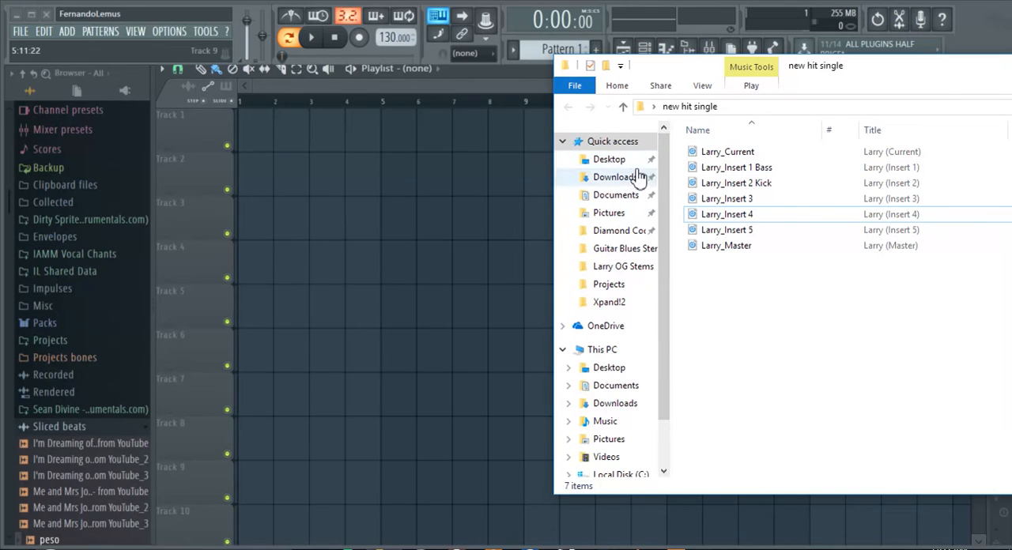
{"action": "left_click_drag", "start_coordinate": [676, 161], "coordinate": [735, 237]}
{"action": "left_click_drag", "start_coordinate": [725, 180], "coordinate": [737, 237]}
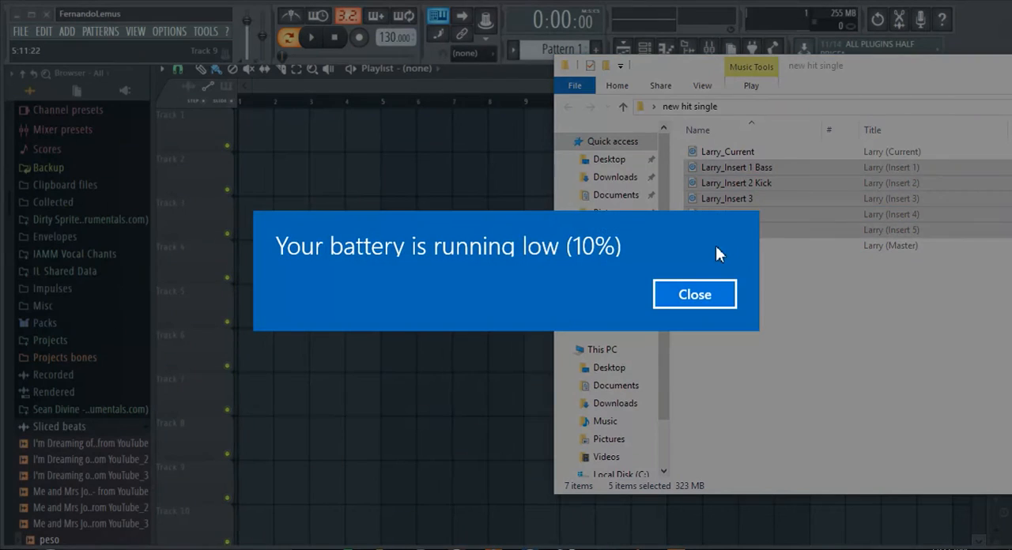
{"action": "left_click", "coordinate": [695, 294]}
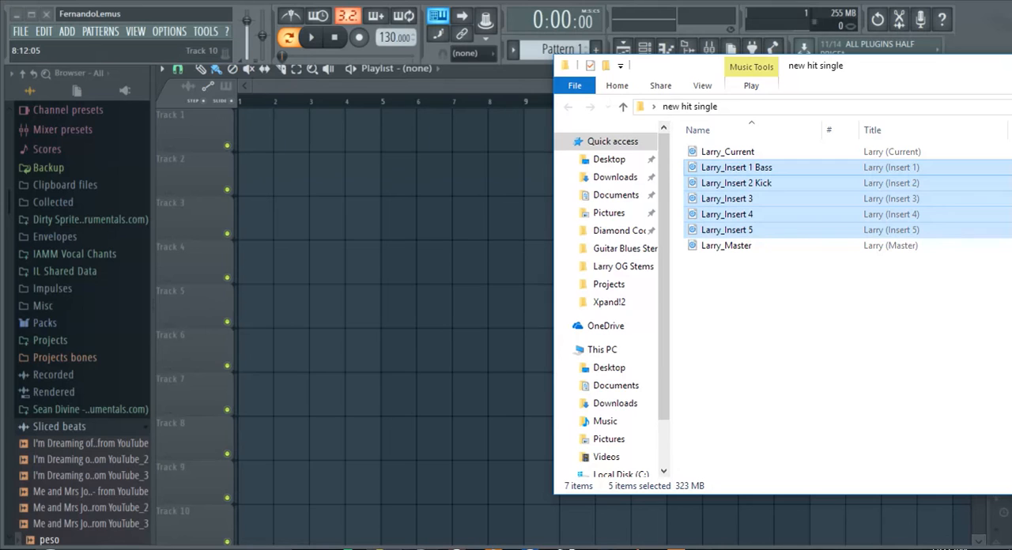
Open the Larry OG layout text file in the desktop's Larry OG Stems folder, review its track list and BPM, and close it.
{"action": "left_click", "coordinate": [610, 160]}
{"action": "double_click", "coordinate": [719, 200]}
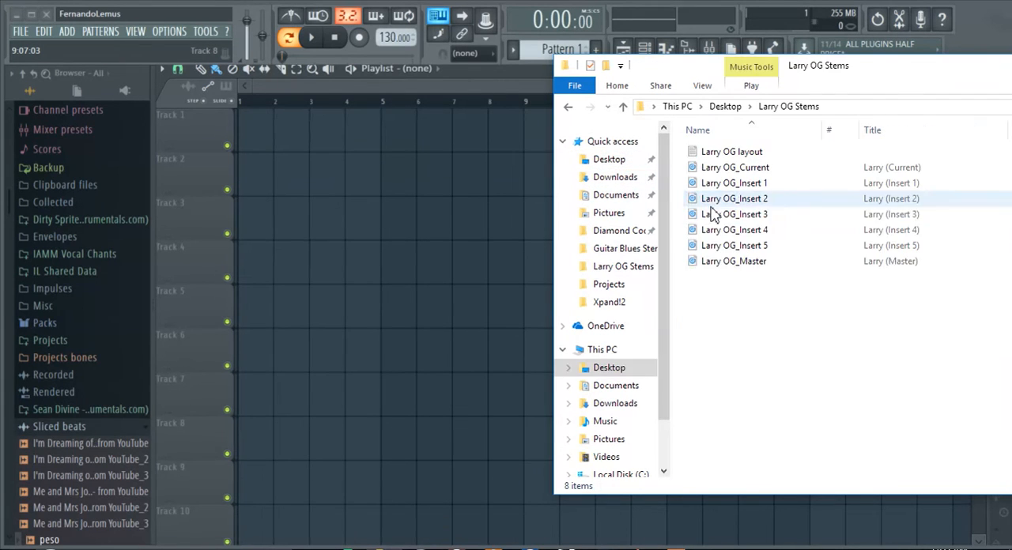
{"action": "double_click", "coordinate": [732, 152]}
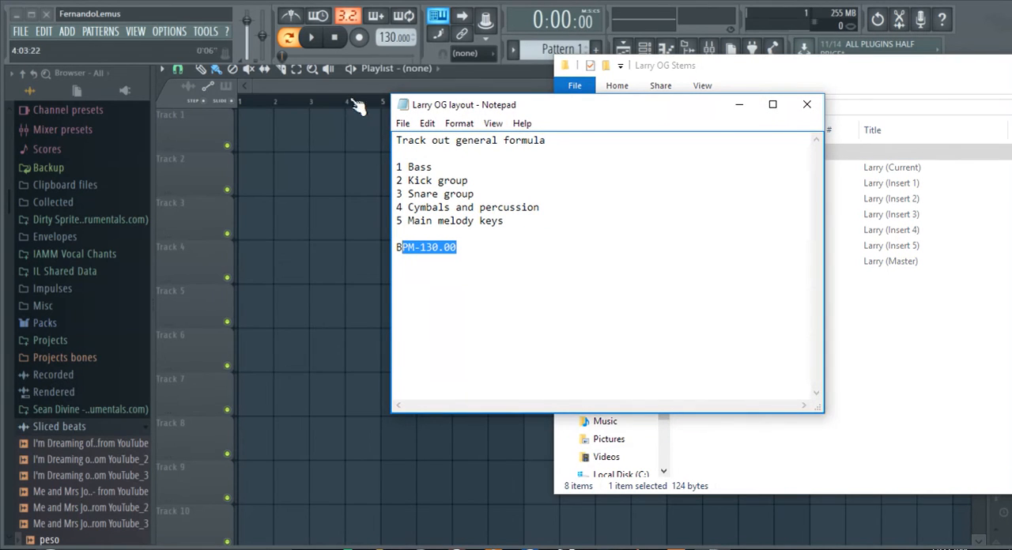
{"action": "left_click", "coordinate": [807, 107]}
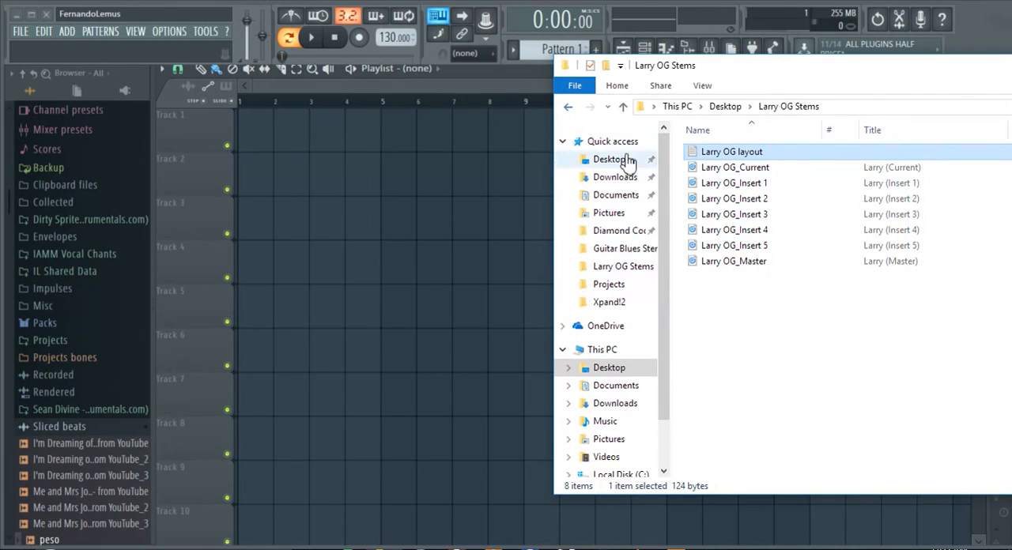
Return to the "new hit single" folder and add the five Larry_Insert stems at bar 1 on playlist tracks 1 to 5.
{"action": "left_click", "coordinate": [569, 109]}
{"action": "double_click", "coordinate": [726, 215]}
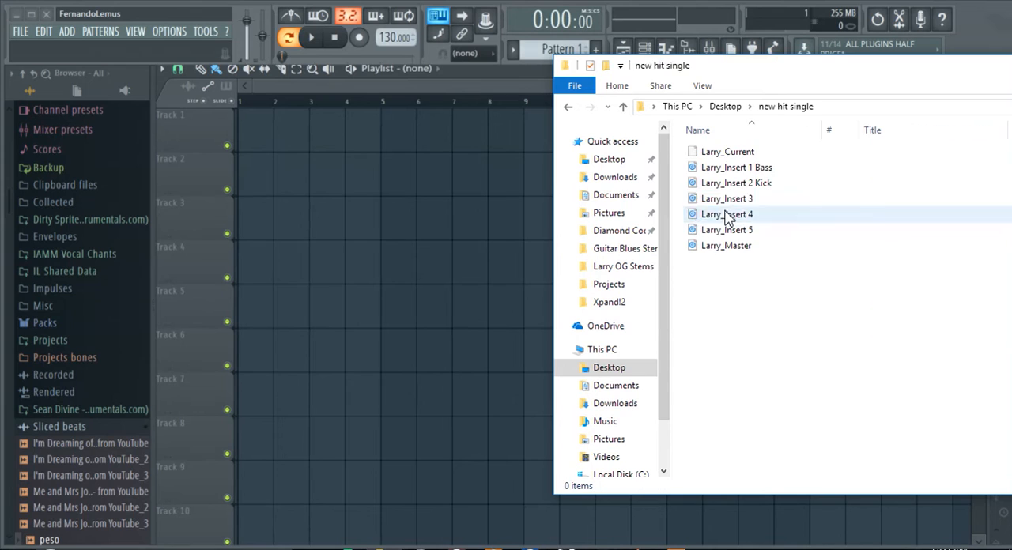
{"action": "left_click_drag", "start_coordinate": [681, 160], "coordinate": [248, 135]}
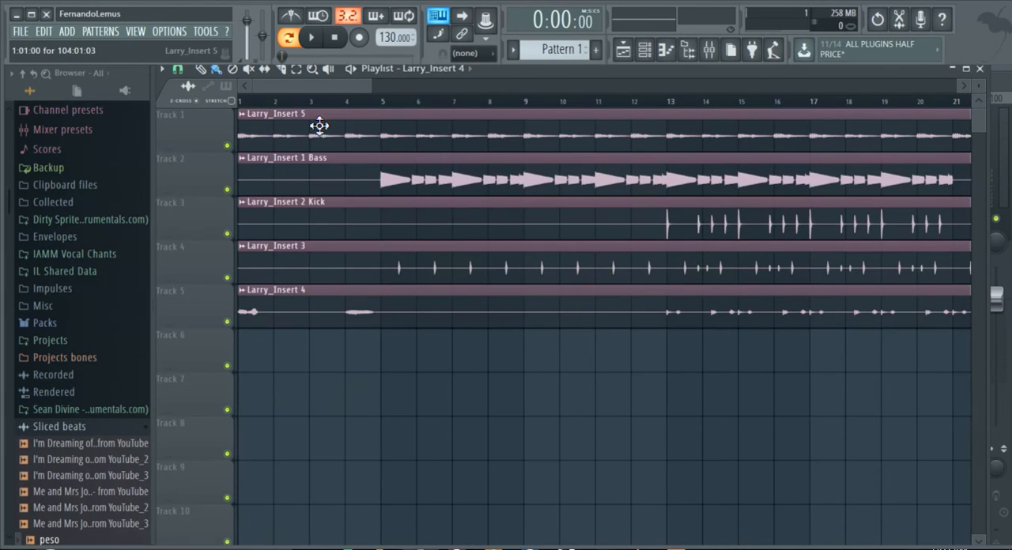
Play the imported stems from the start in song mode.
{"action": "scroll", "coordinate": [302, 101], "scroll_direction": "down", "scroll_amount": 4}
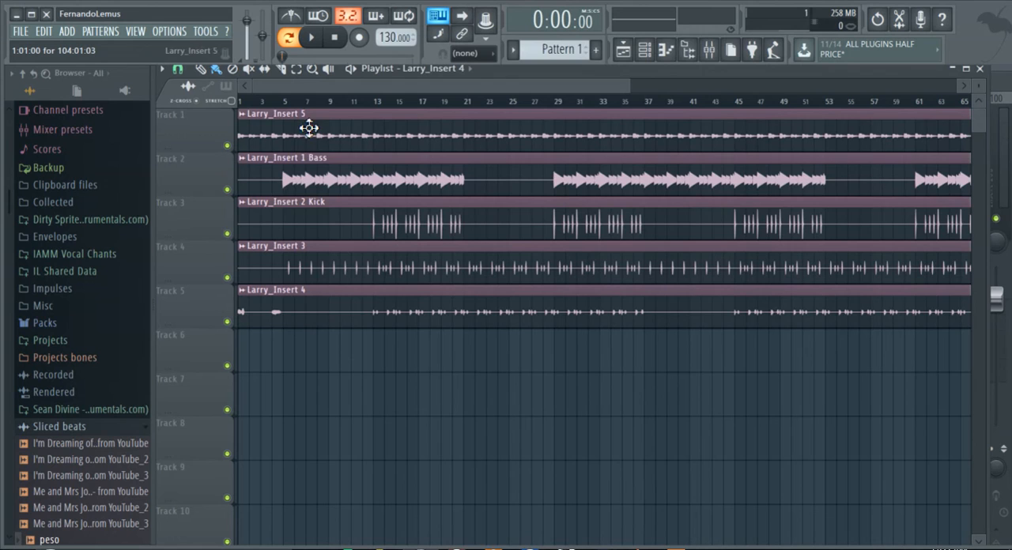
{"action": "left_click", "coordinate": [311, 46]}
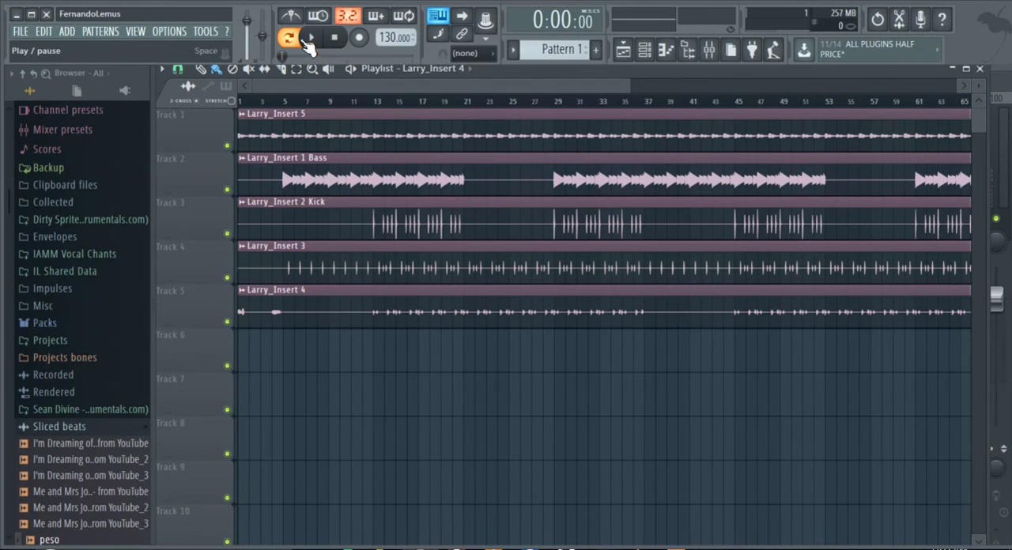
{"action": "left_click", "coordinate": [291, 41]}
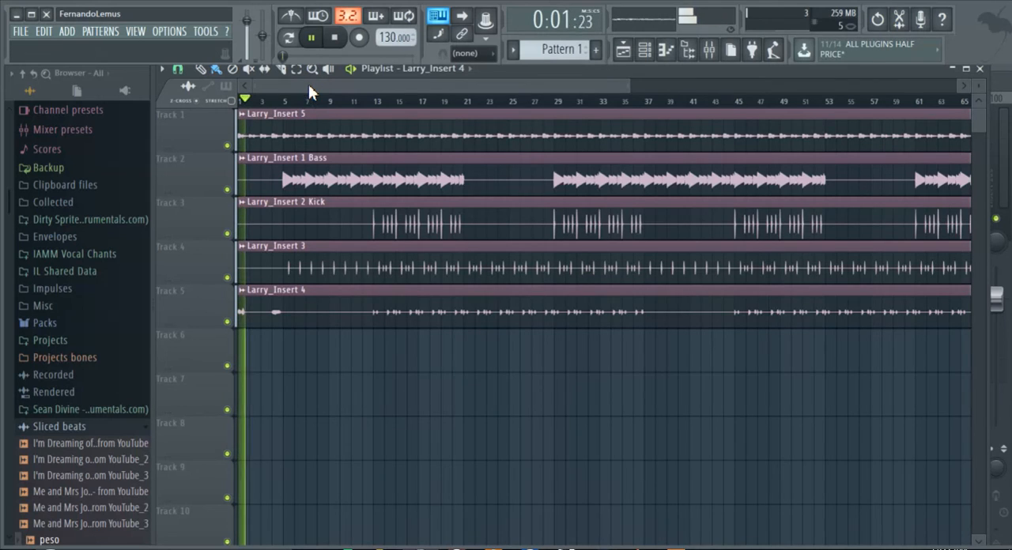
Open the mixer and move it to the lower part of the workspace, clear of the playlist clips.
{"action": "left_click", "coordinate": [708, 49]}
{"action": "left_click_drag", "start_coordinate": [624, 108], "coordinate": [497, 109]}
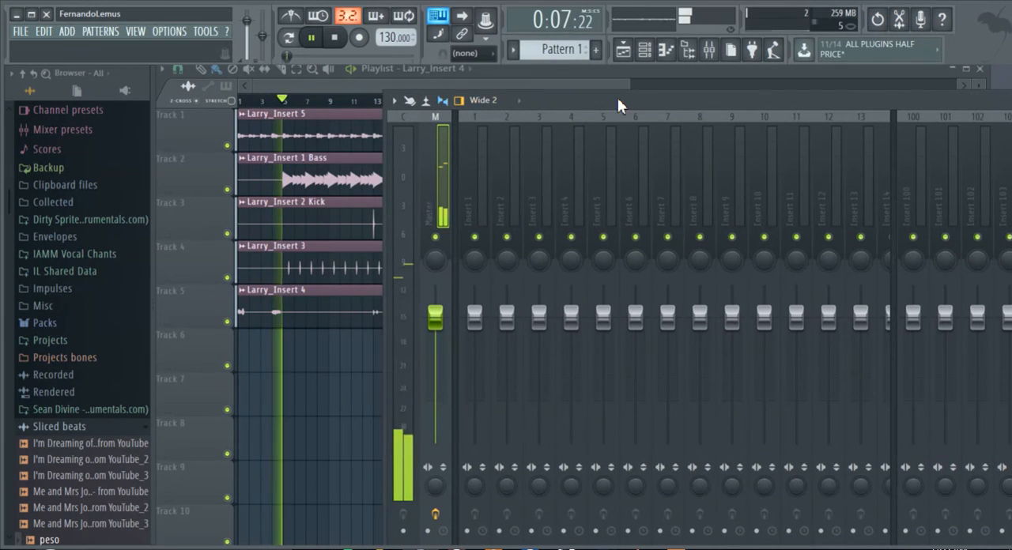
{"action": "left_click_drag", "start_coordinate": [621, 102], "coordinate": [537, 352]}
Display the channel rack together with the mixer and route the Larry_Insert 1 Bass channel to mixer track 1.
{"action": "double_click", "coordinate": [310, 180]}
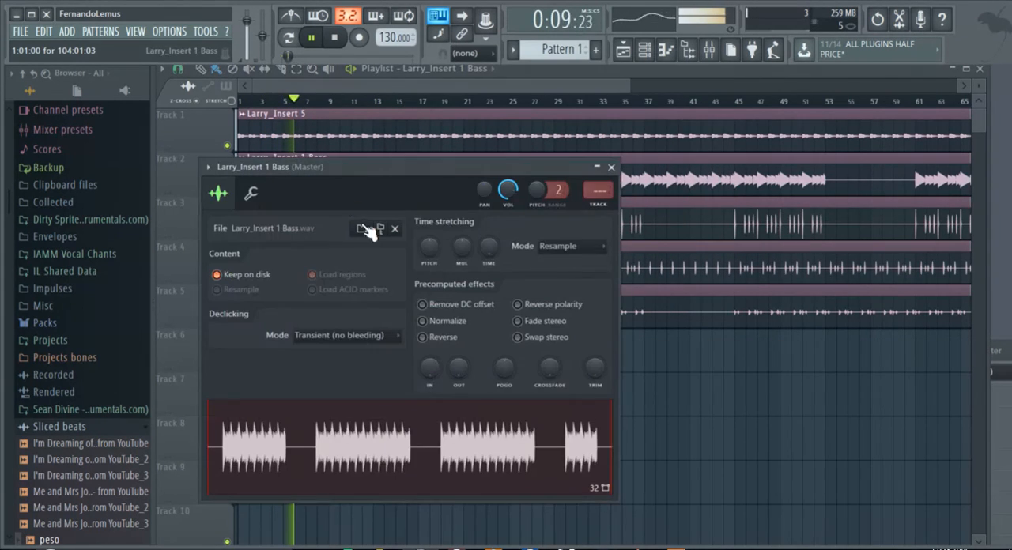
{"action": "left_click", "coordinate": [710, 49]}
{"action": "left_click", "coordinate": [688, 49]}
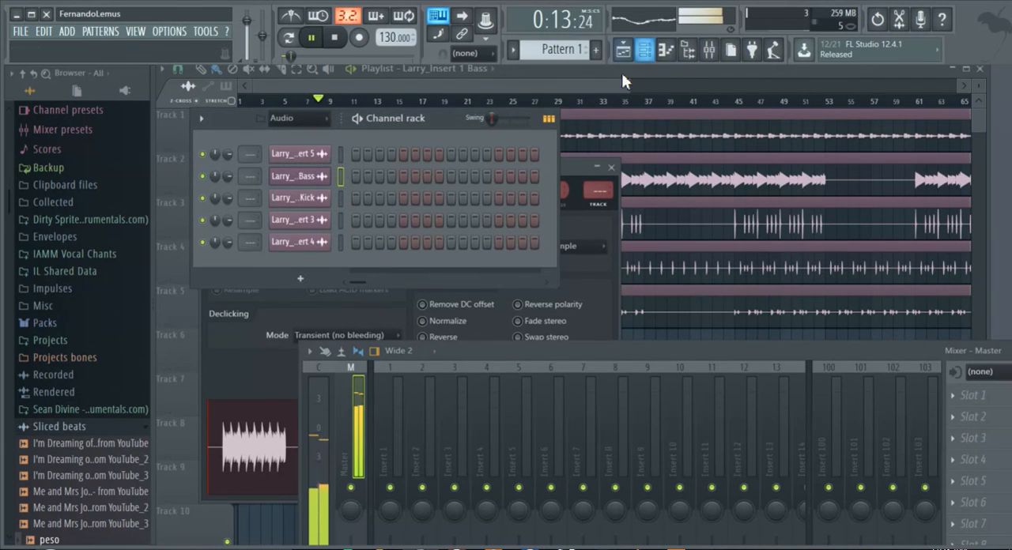
{"action": "left_click_drag", "start_coordinate": [246, 176], "coordinate": [249, 172]}
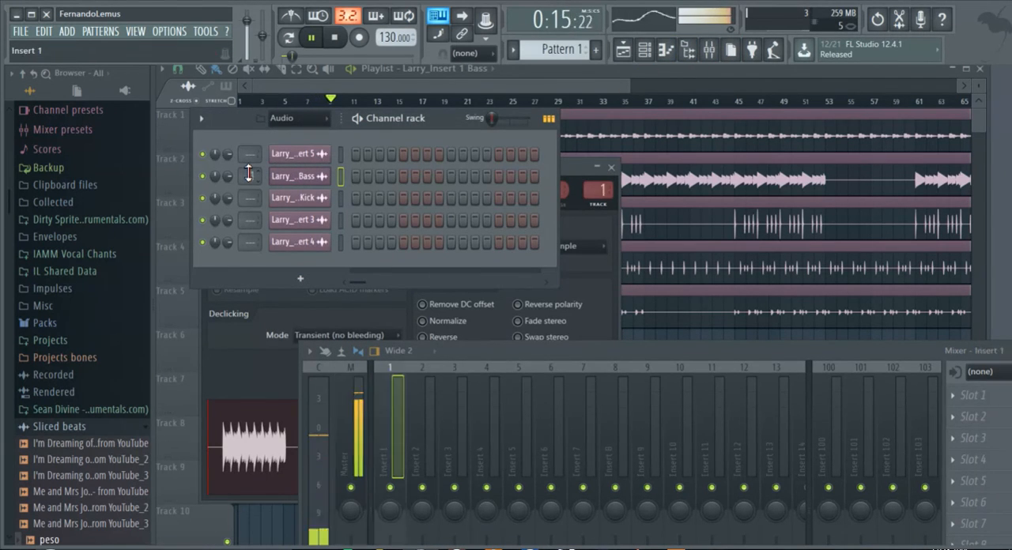
Route the Larry_Insert 2 Kick channel to mixer track 2 and close its channel settings.
{"action": "left_click", "coordinate": [308, 198]}
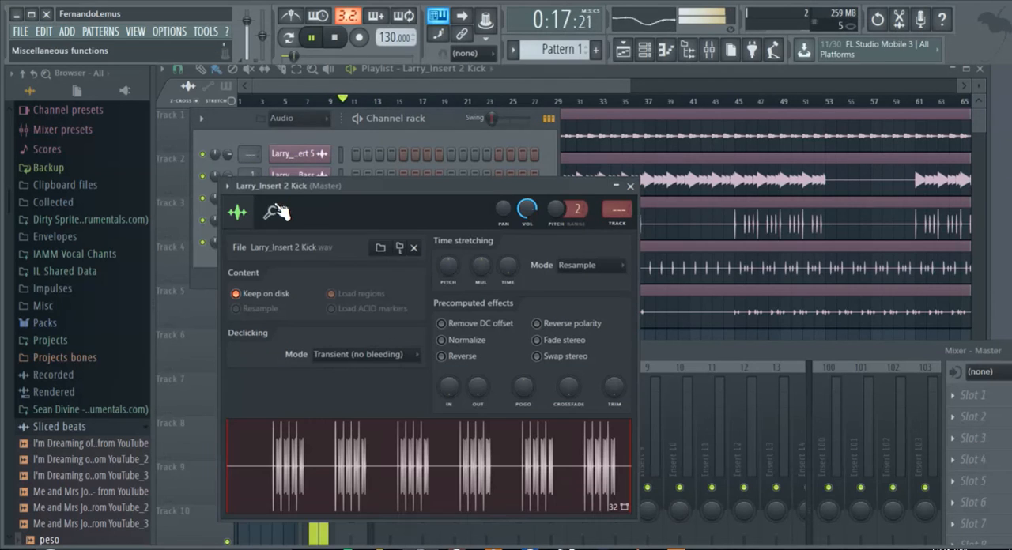
{"action": "left_click_drag", "start_coordinate": [617, 209], "coordinate": [618, 202]}
{"action": "left_click", "coordinate": [630, 186]}
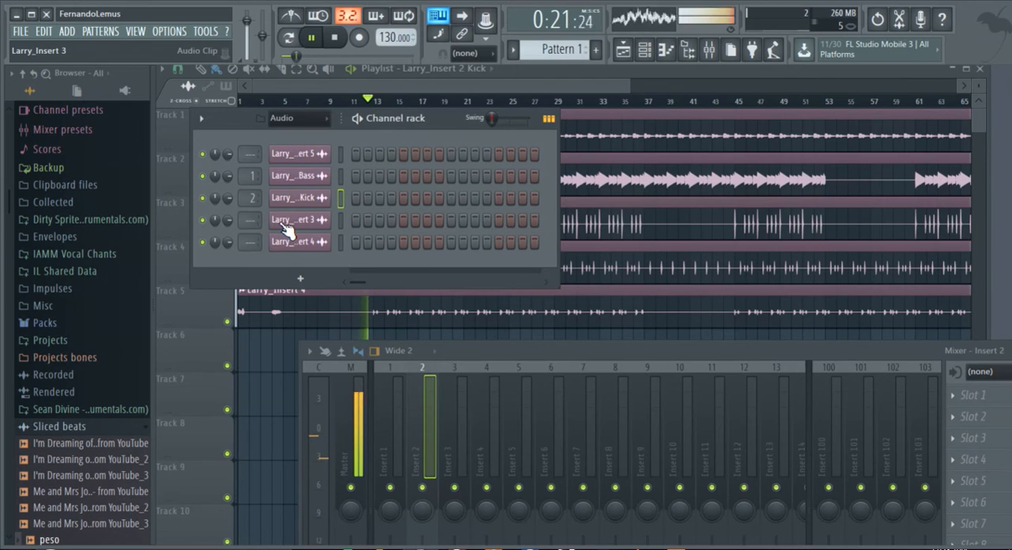
Route the Larry_Insert 3 channel to mixer track 4 and close its channel settings.
{"action": "left_click", "coordinate": [289, 221]}
{"action": "left_click_drag", "start_coordinate": [636, 237], "coordinate": [635, 231]}
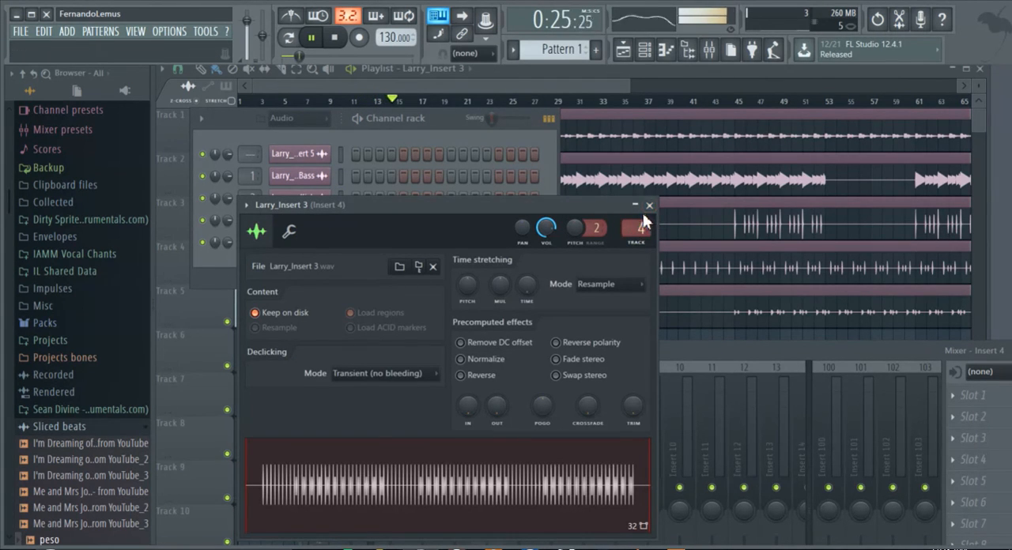
{"action": "left_click", "coordinate": [649, 204]}
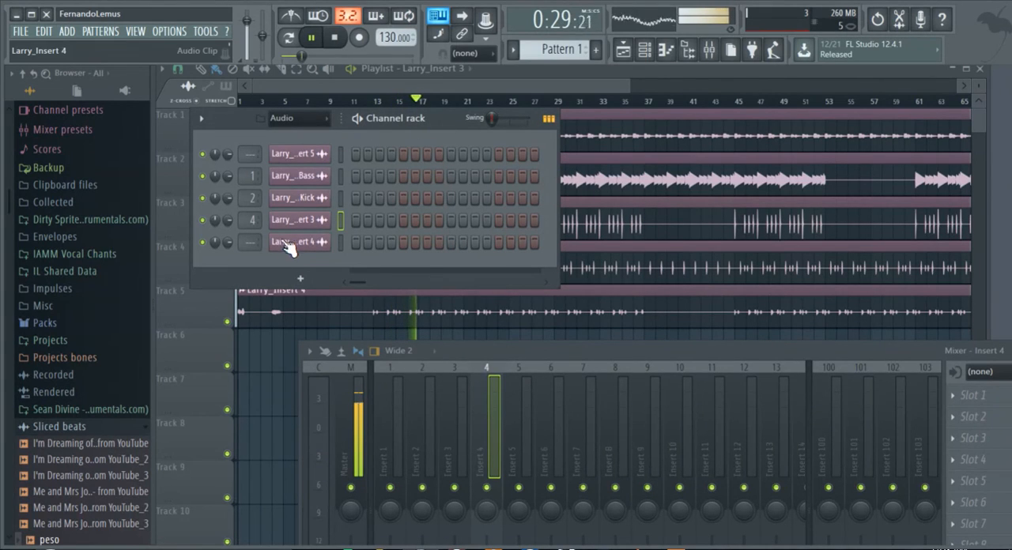
Route the Larry_Insert 5 channel to mixer track 5 and close its channel settings.
{"action": "left_click", "coordinate": [298, 159]}
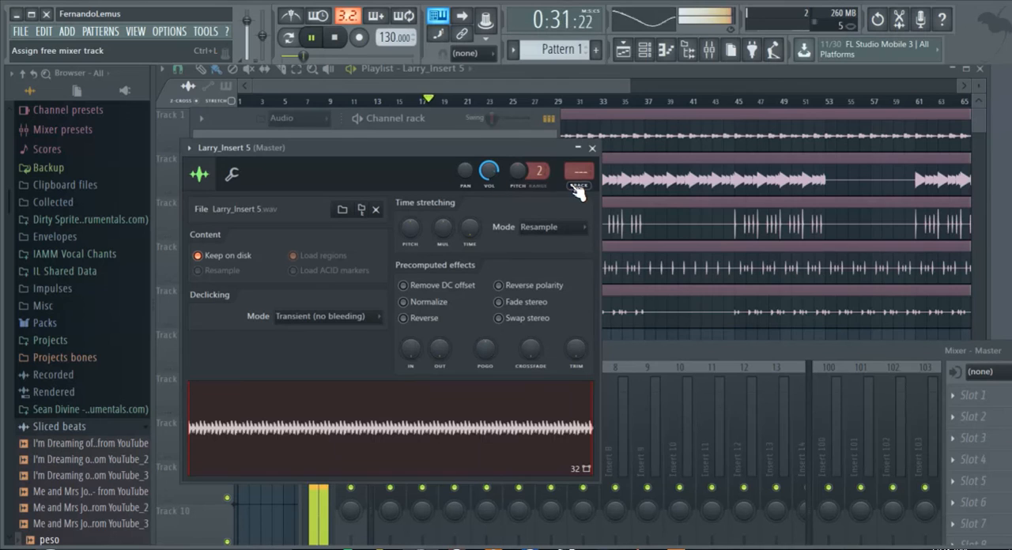
{"action": "left_click_drag", "start_coordinate": [575, 180], "coordinate": [573, 178]}
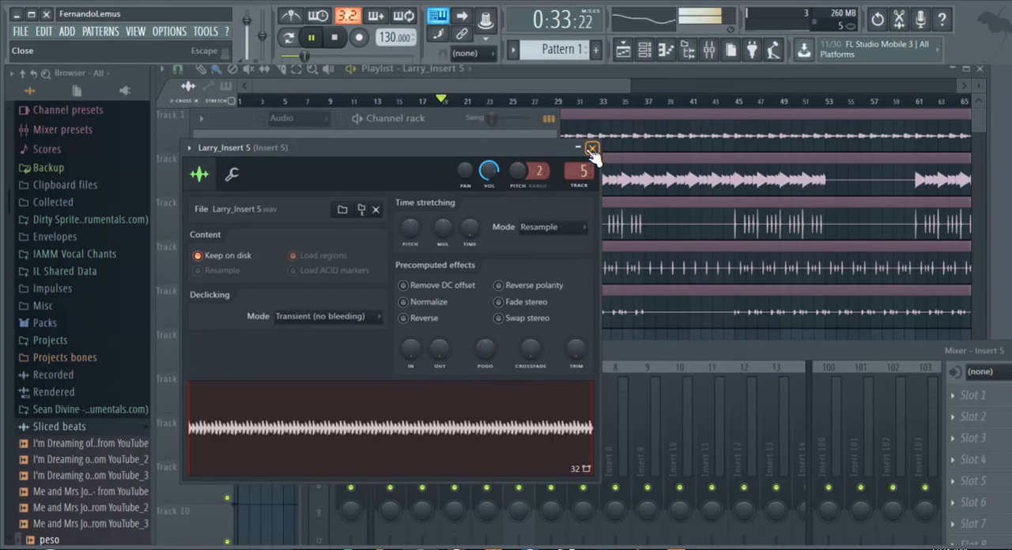
{"action": "left_click", "coordinate": [591, 149]}
Route the Larry_Insert 4 channel to mixer track 4 and the Larry_Insert 3 channel to mixer track 3.
{"action": "left_click", "coordinate": [322, 243]}
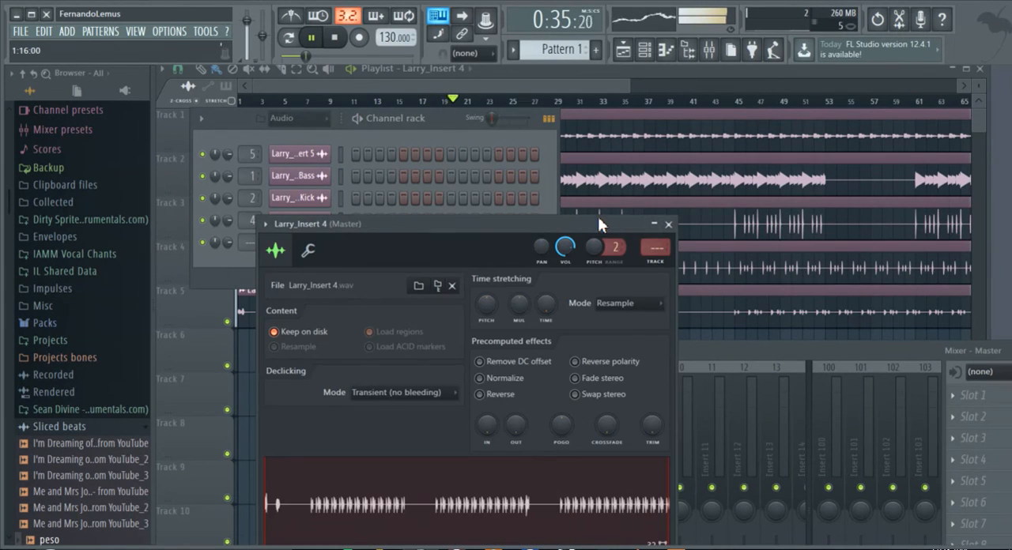
{"action": "left_click_drag", "start_coordinate": [652, 253], "coordinate": [652, 250]}
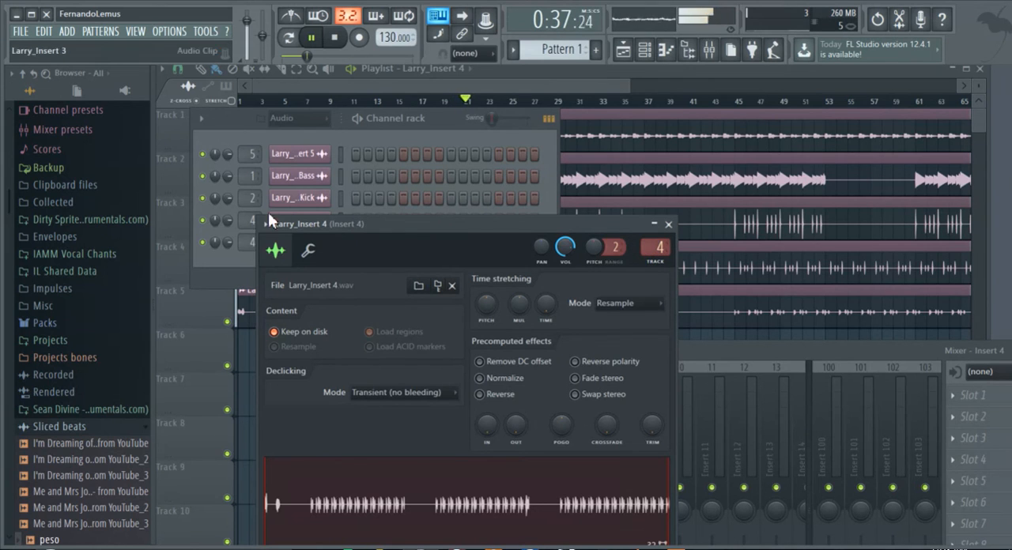
{"action": "left_click", "coordinate": [255, 221]}
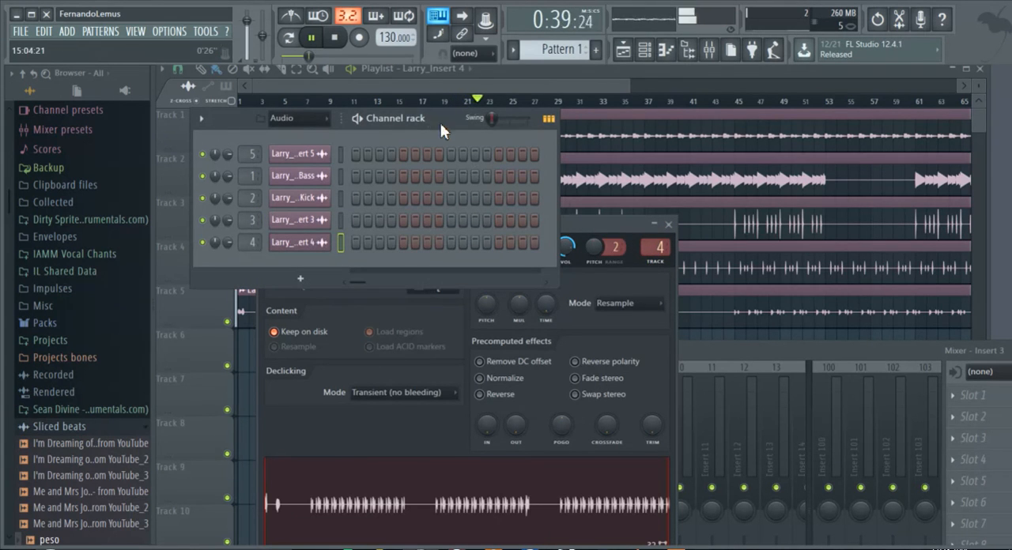
Close the channel rack, mixer and channel settings windows, keeping only the playlist open.
{"action": "left_click_drag", "start_coordinate": [441, 125], "coordinate": [501, 508]}
{"action": "key", "text": "F12"}
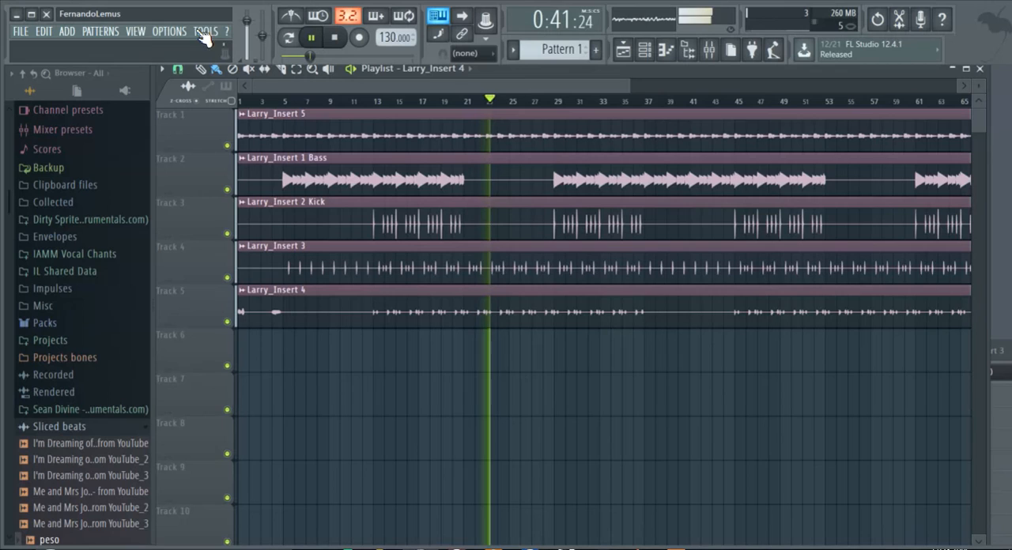